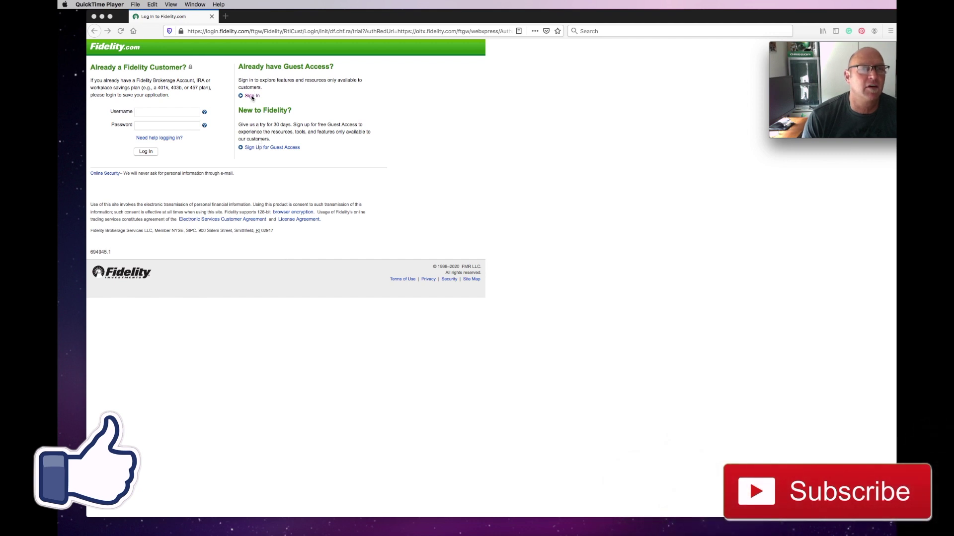
Sign in with guest access, mark the user as male, and add a planning partner.
left_click(252, 97)
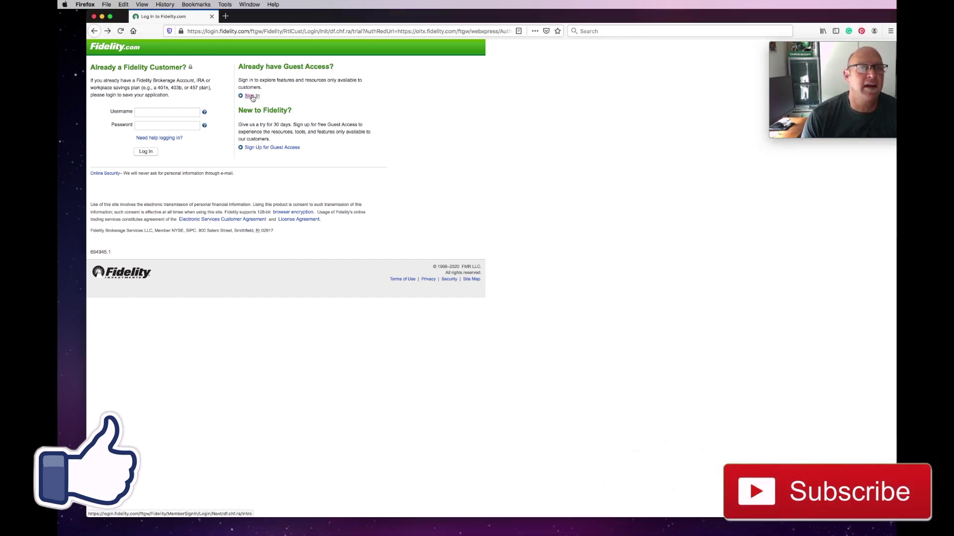
left_click(252, 97)
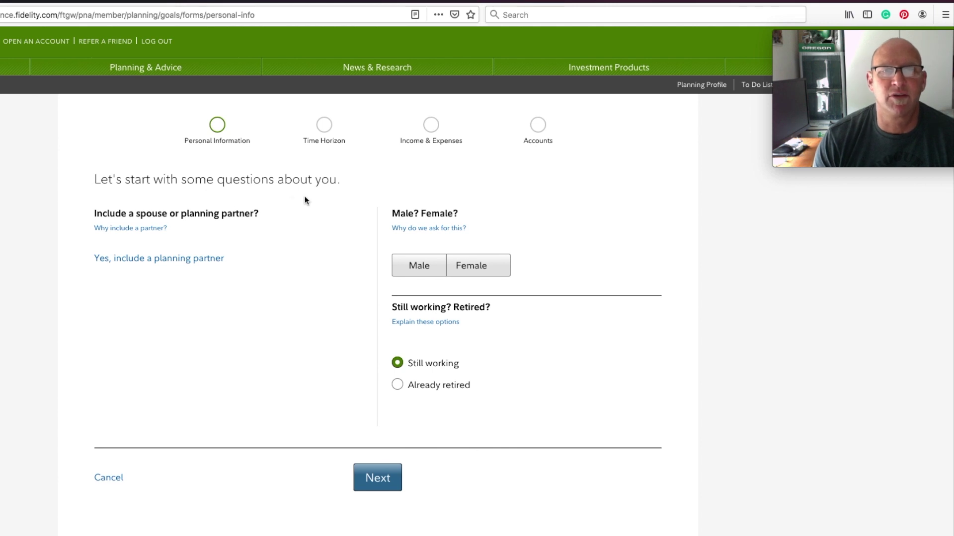
left_click(423, 270)
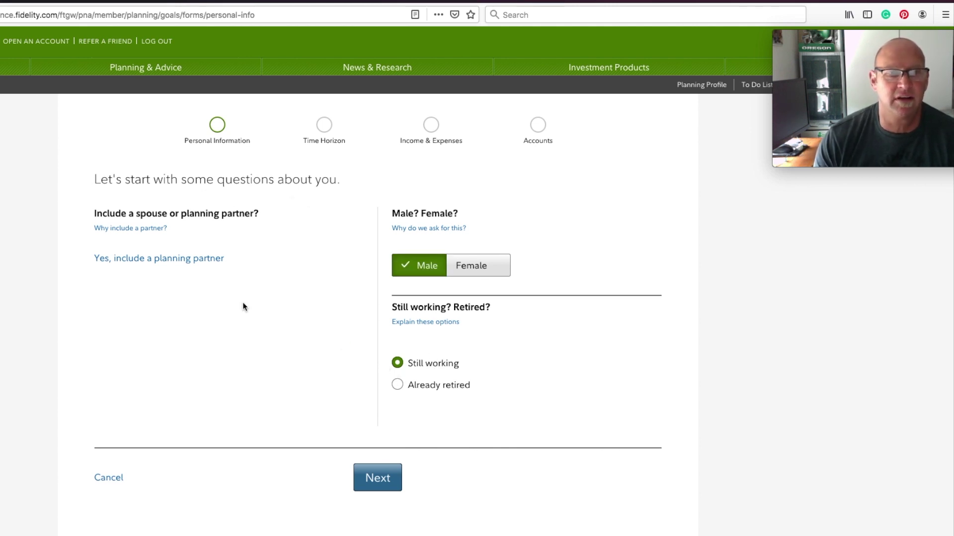
left_click(164, 260)
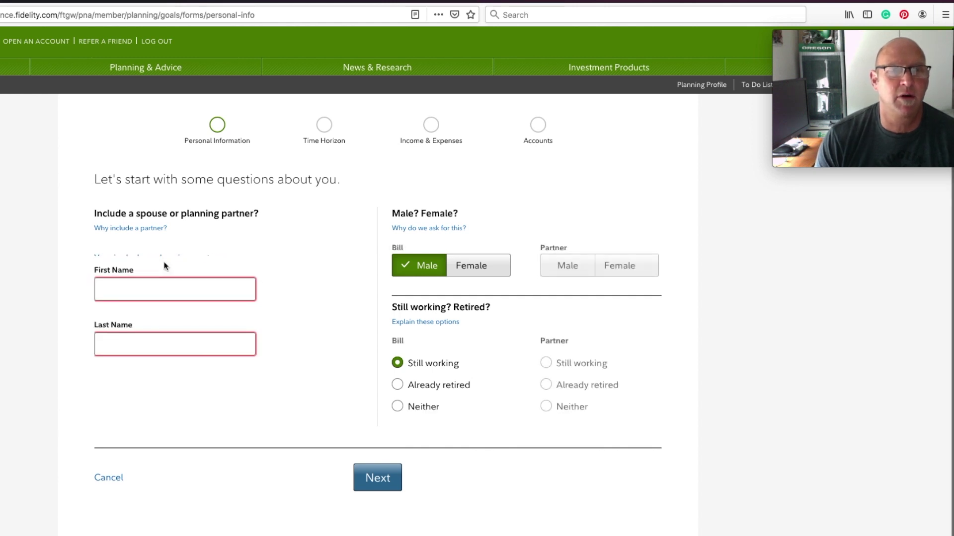
Enter the partner's first and last name.
left_click(134, 279)
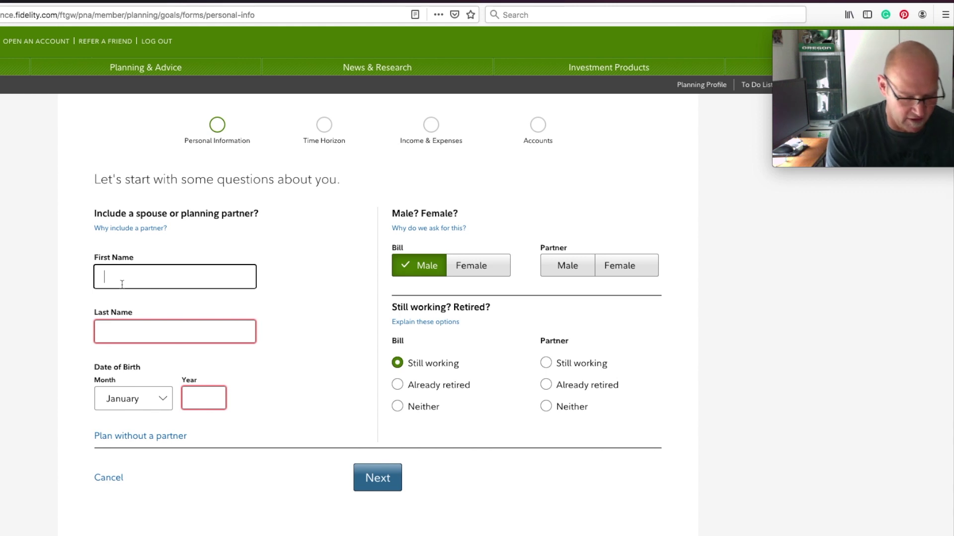
type("Sarah")
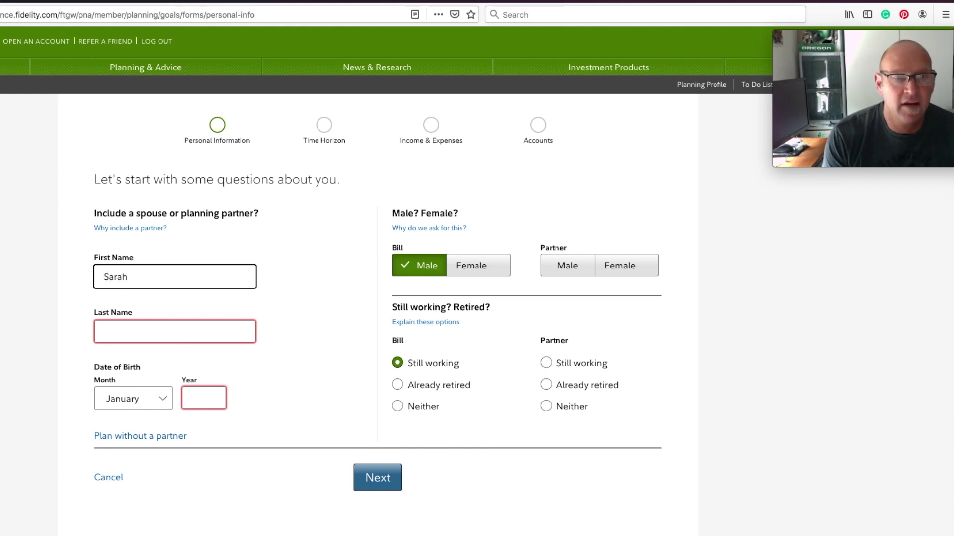
left_click(121, 330)
type("S")
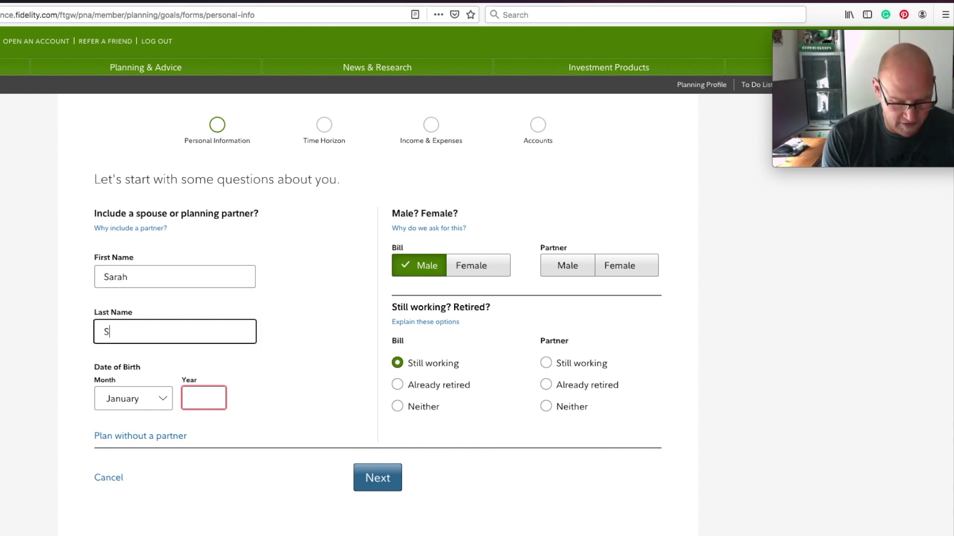
type("mith")
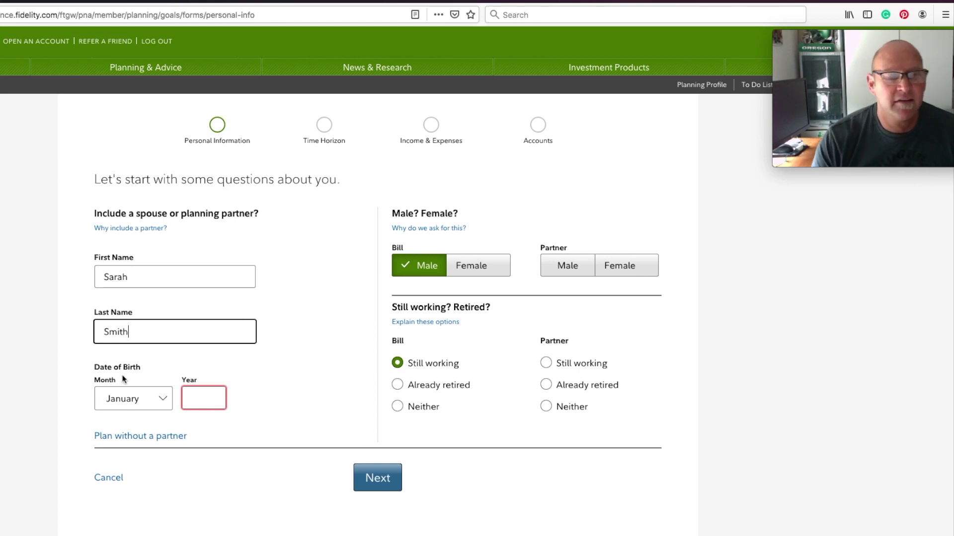
Set the partner's birth date to December 1971, still working, female, and continue.
key("Tab")
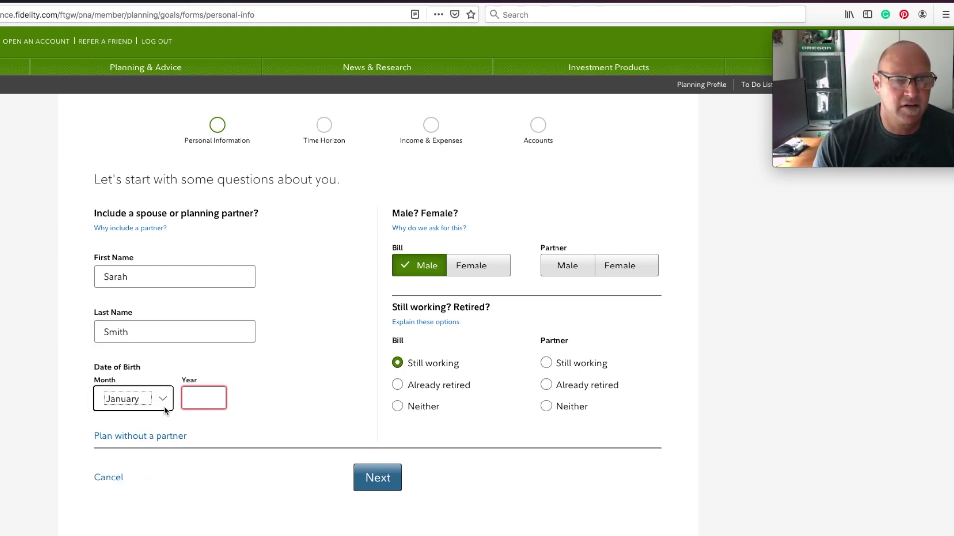
left_click(162, 398)
left_click(153, 527)
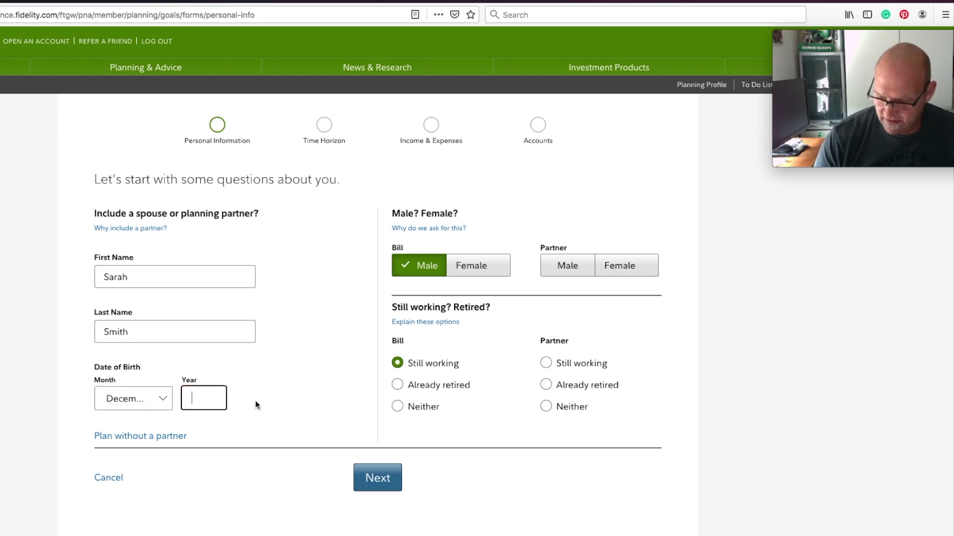
type("19")
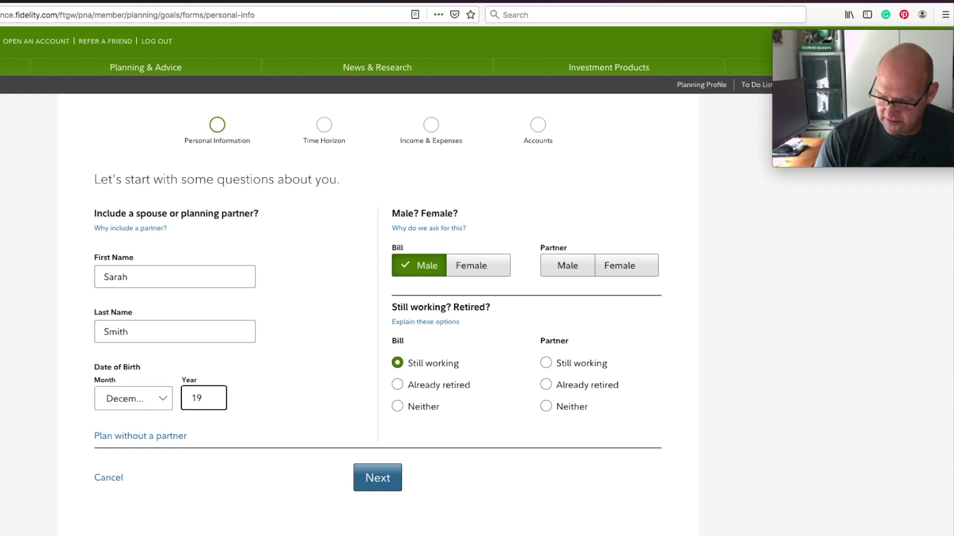
type("71")
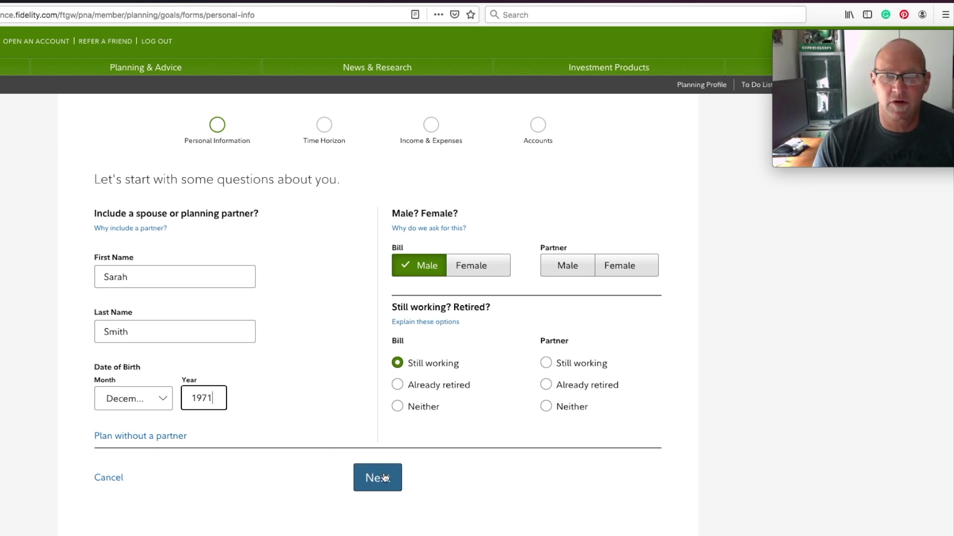
left_click(546, 363)
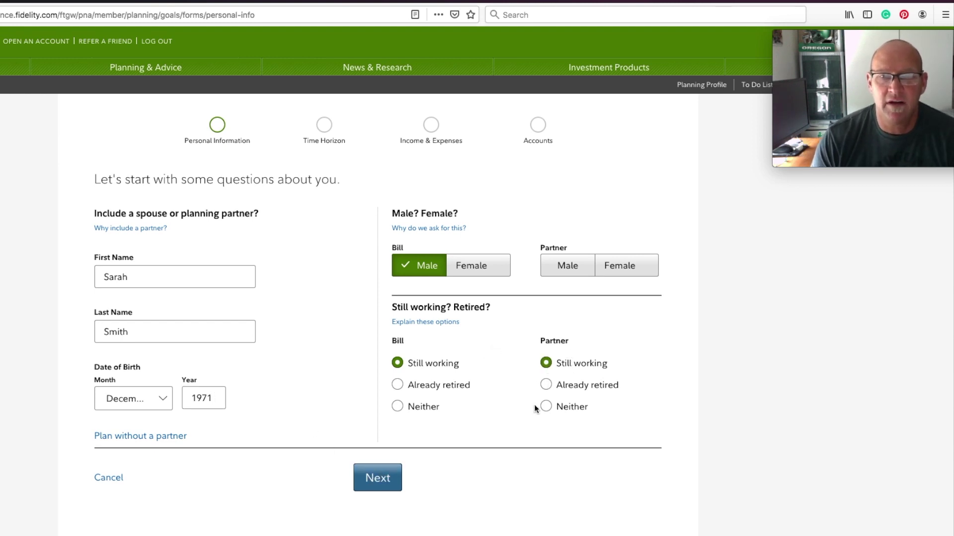
left_click(625, 302)
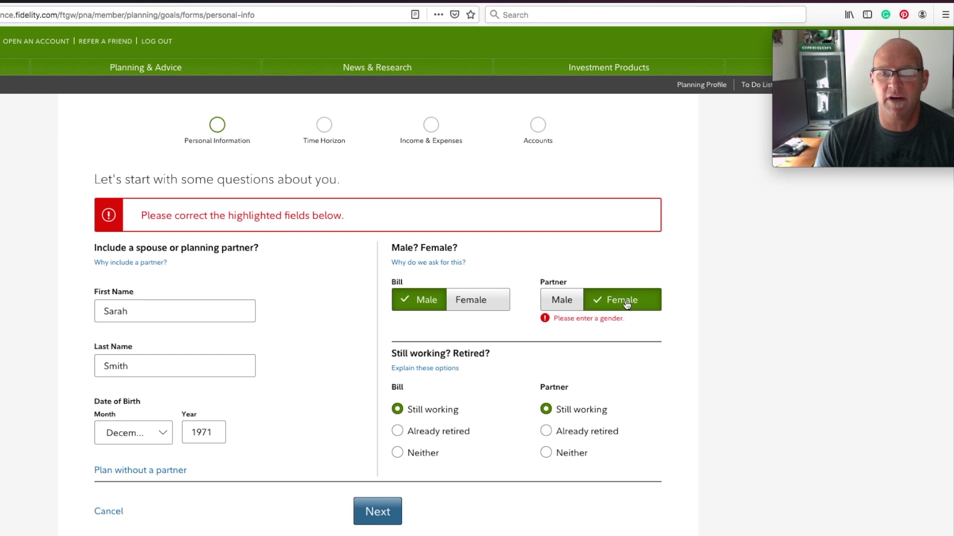
left_click(379, 517)
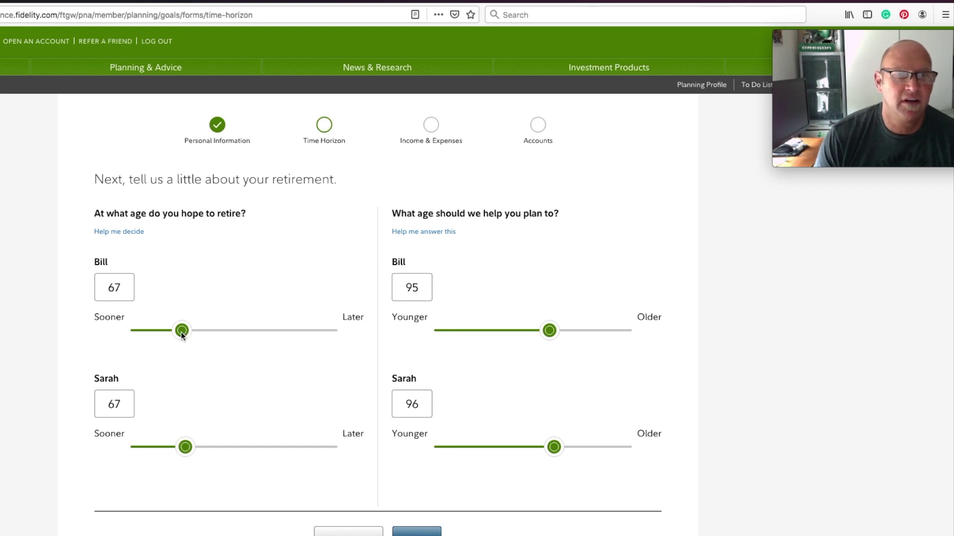
Set retirement ages to 65 and 63 and planning ages to 90 and 92.
left_click_drag(183, 335, 177, 335)
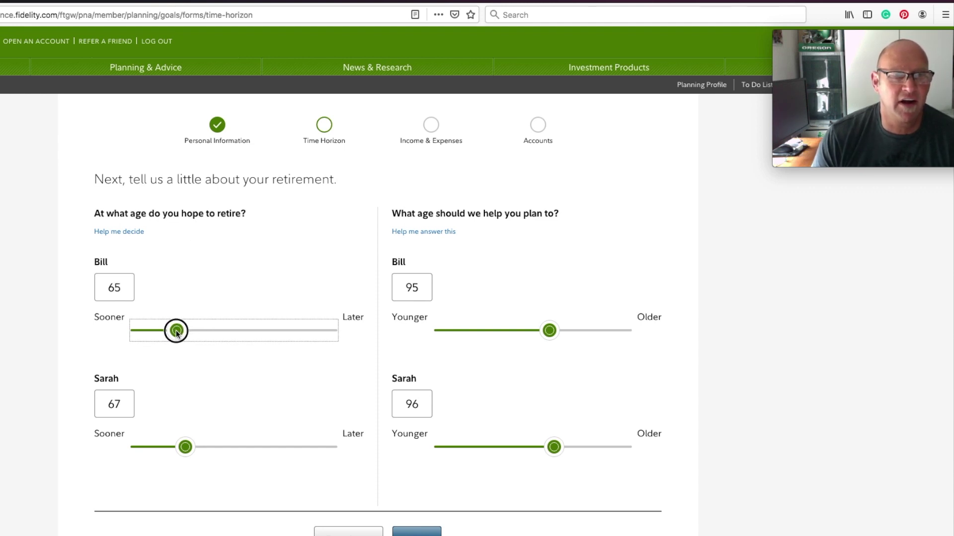
left_click_drag(185, 447, 175, 450)
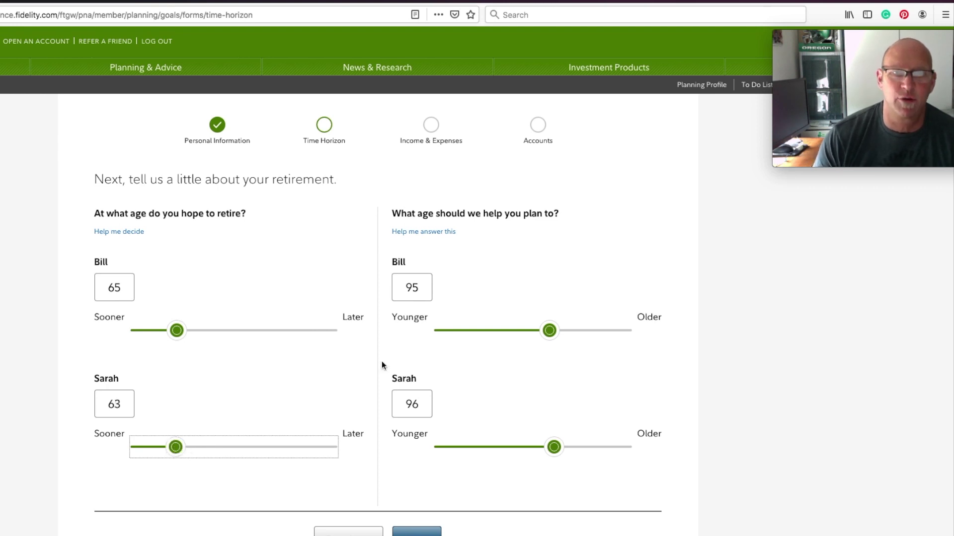
left_click(549, 332)
left_click_drag(549, 333, 538, 335)
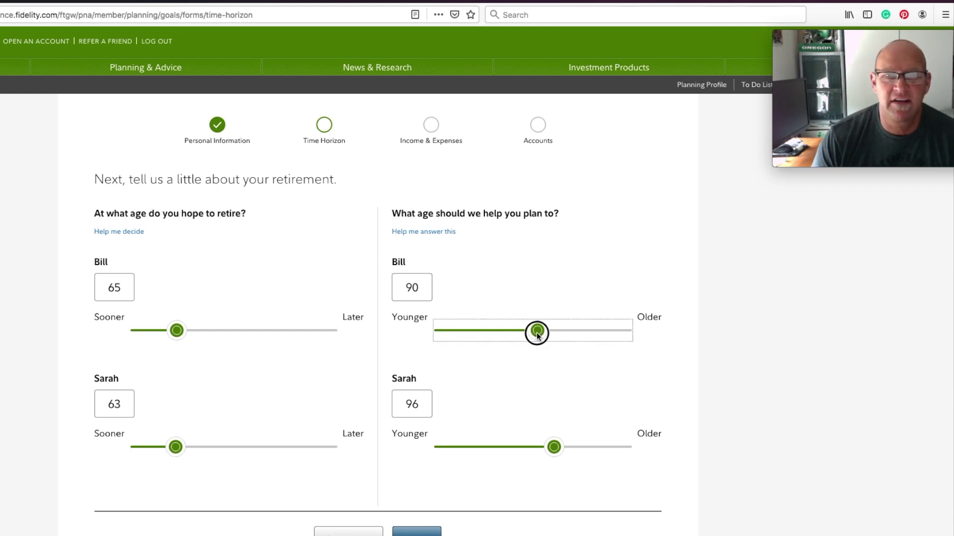
left_click_drag(552, 453, 545, 450)
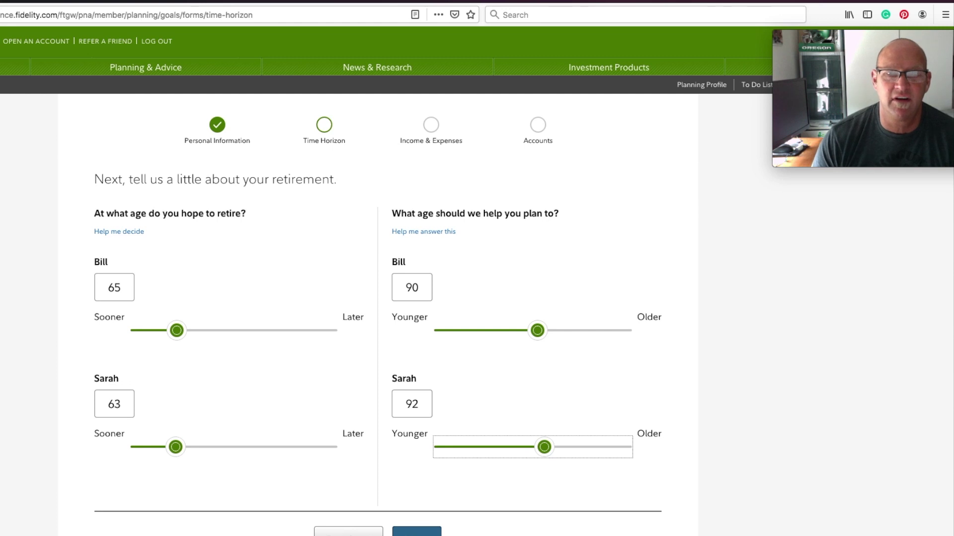
key("Return")
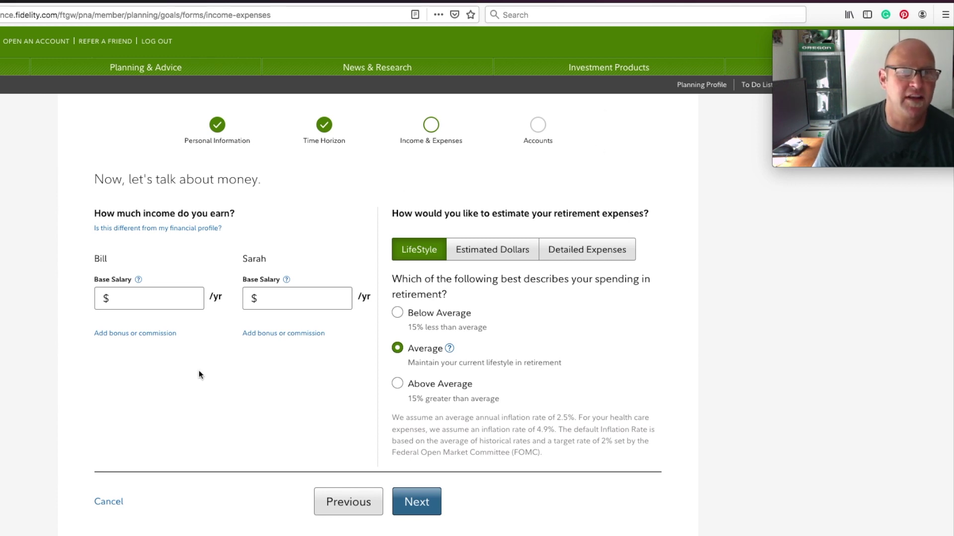
Enter base salaries of 75000 and 50000, keep Average lifestyle, and continue.
left_click(134, 298)
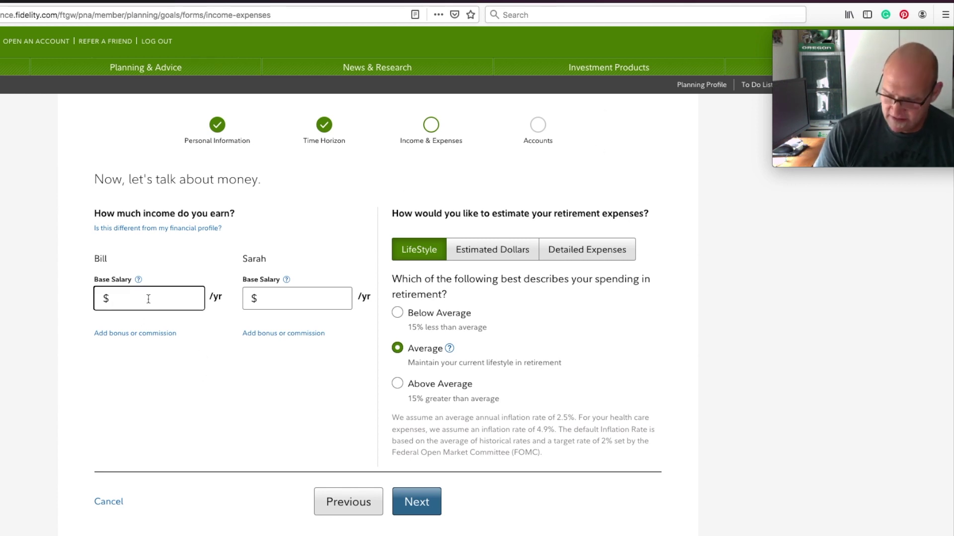
type("750000")
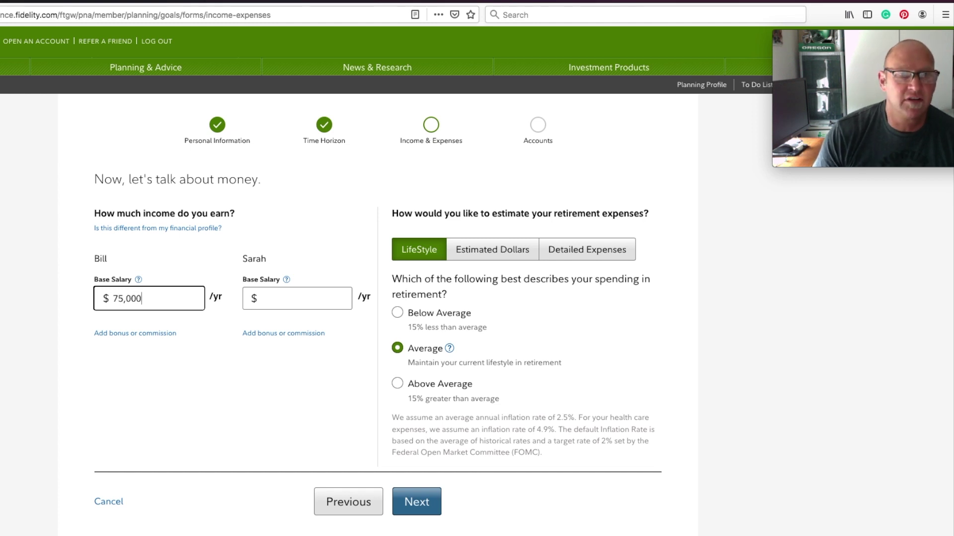
left_click(268, 298)
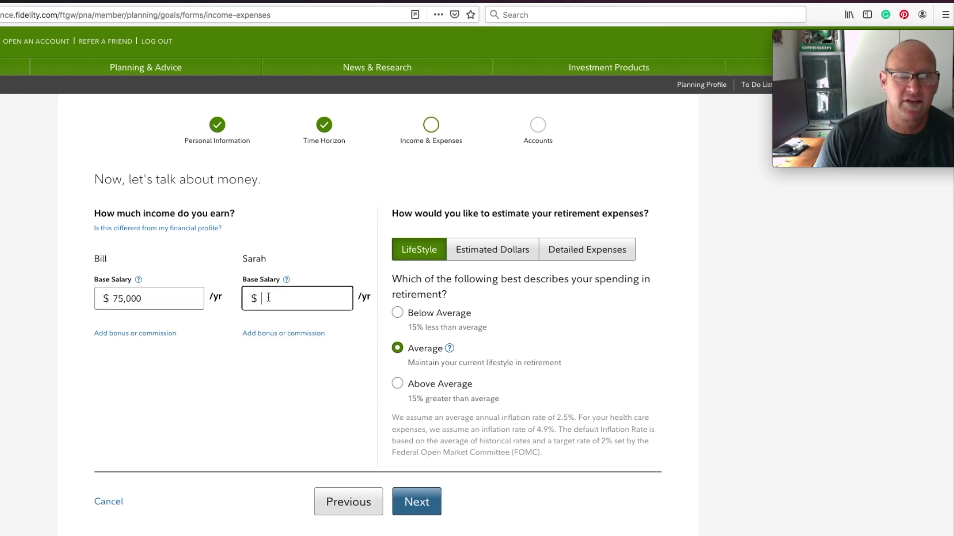
type("500000")
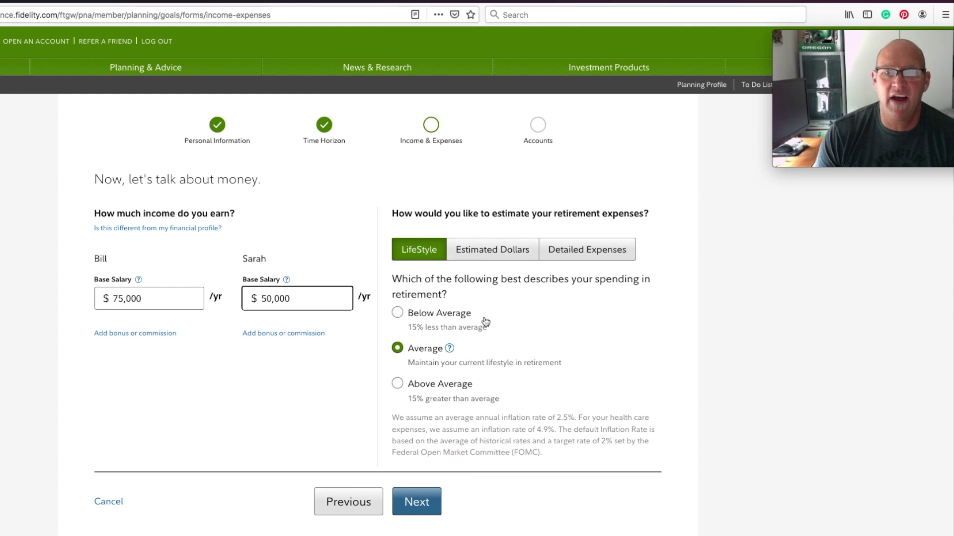
left_click(419, 503)
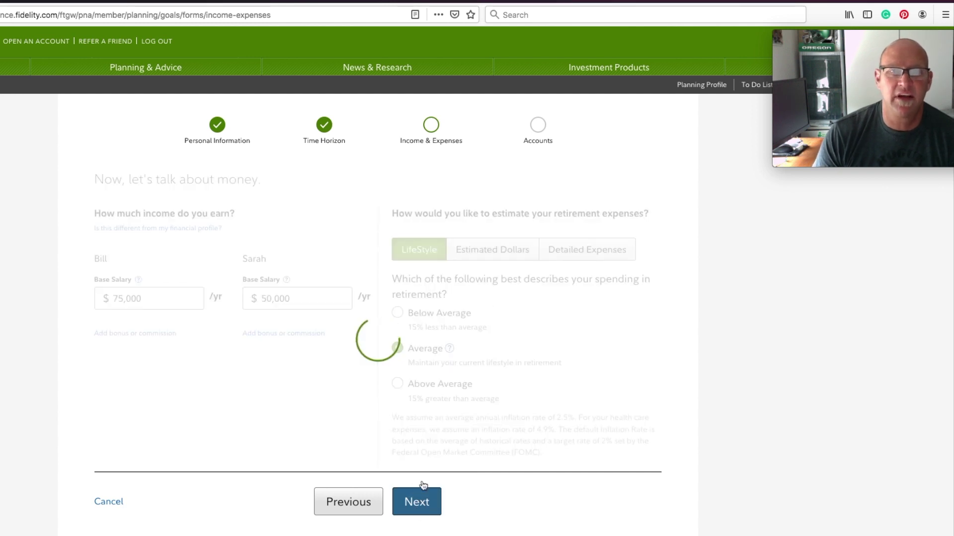
Run the analysis and switch Retirement Expenses to Estimated Dollars, with the calculator alongside.
left_click(422, 197)
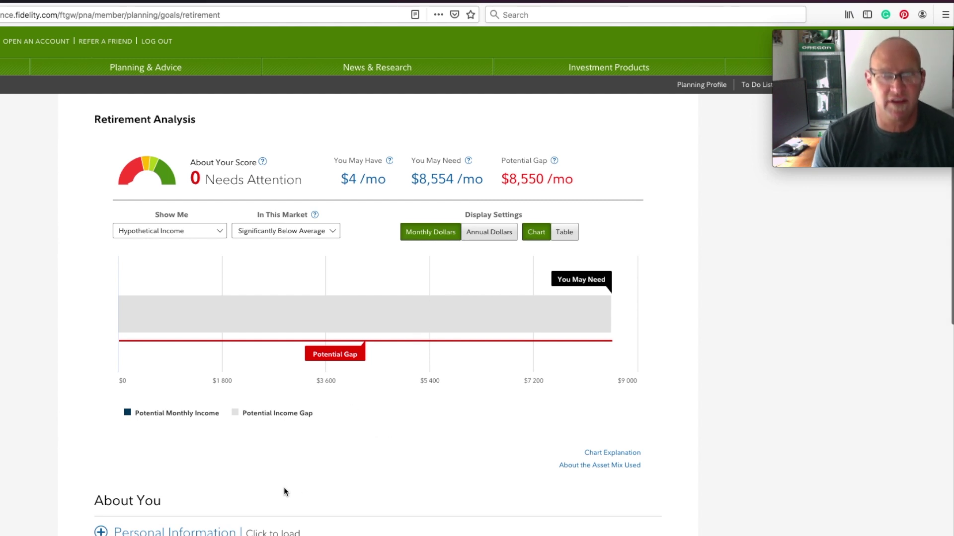
scroll(284, 489, "down", 8)
left_click(181, 455)
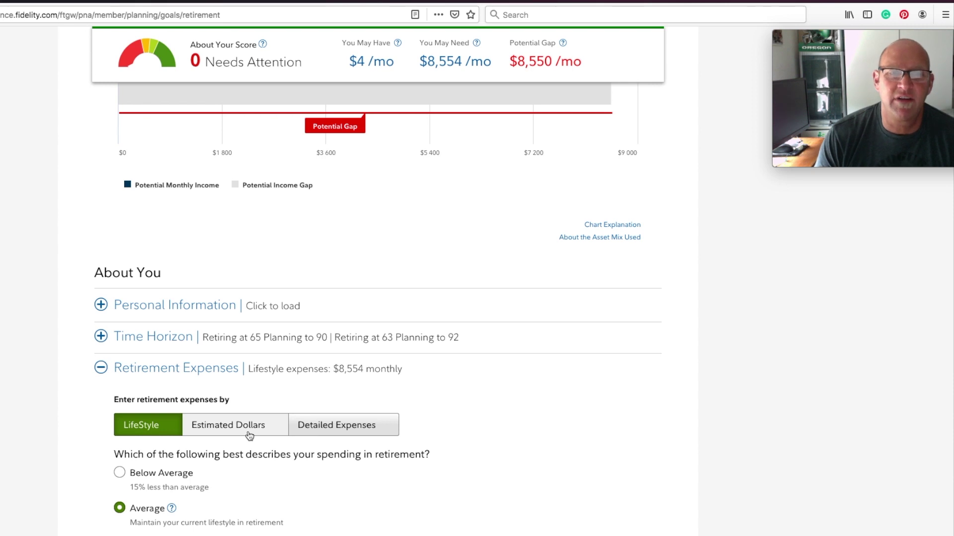
left_click(242, 430)
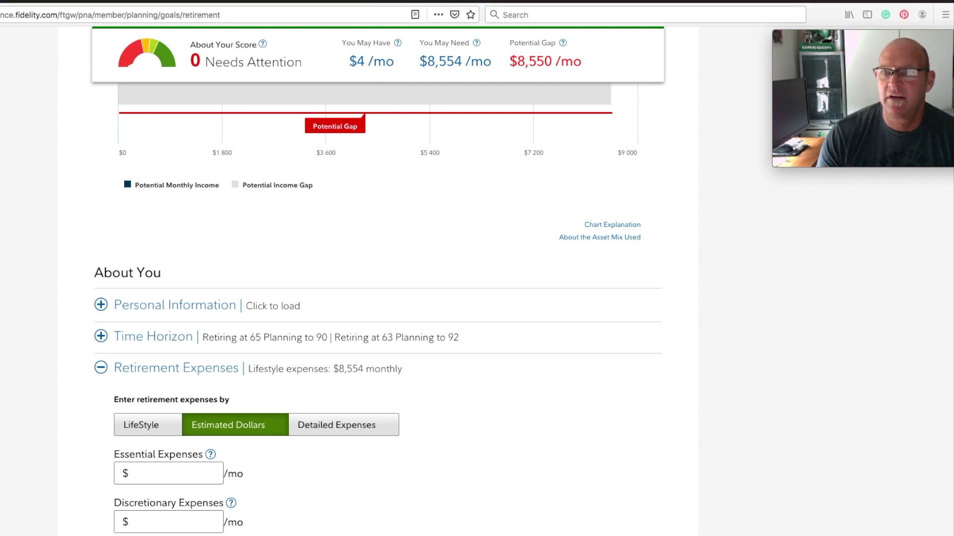
left_click_drag(953, 248, 773, 372)
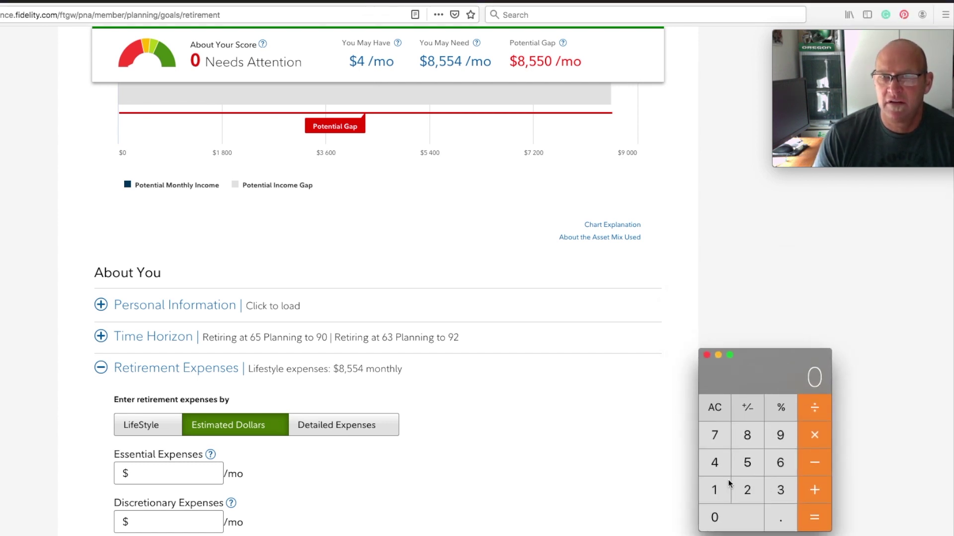
Calculate 75000 ÷ 12 = 6250 per month in the Calculator.
left_click(725, 447)
left_click(747, 464)
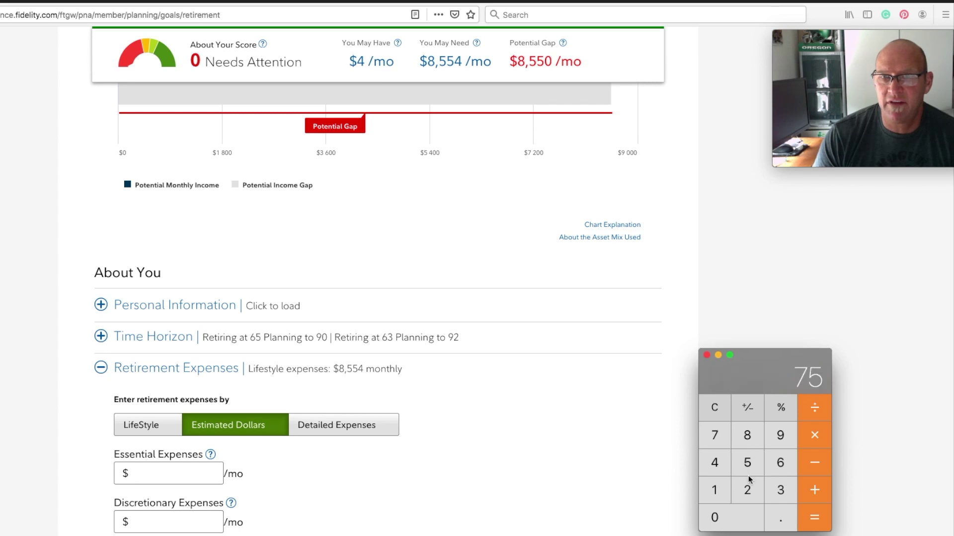
left_click(738, 517)
left_click(737, 517)
left_click(737, 516)
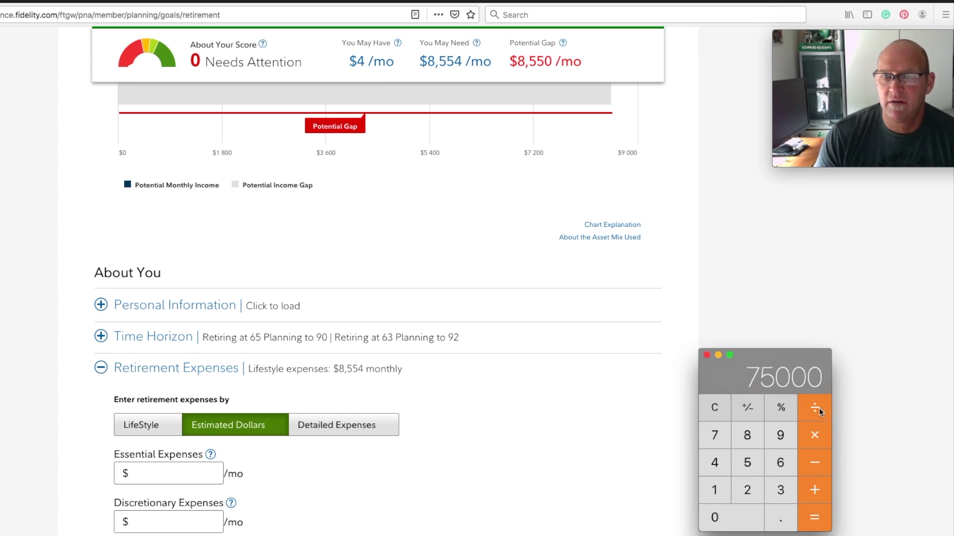
left_click(815, 408)
left_click(718, 491)
left_click(746, 494)
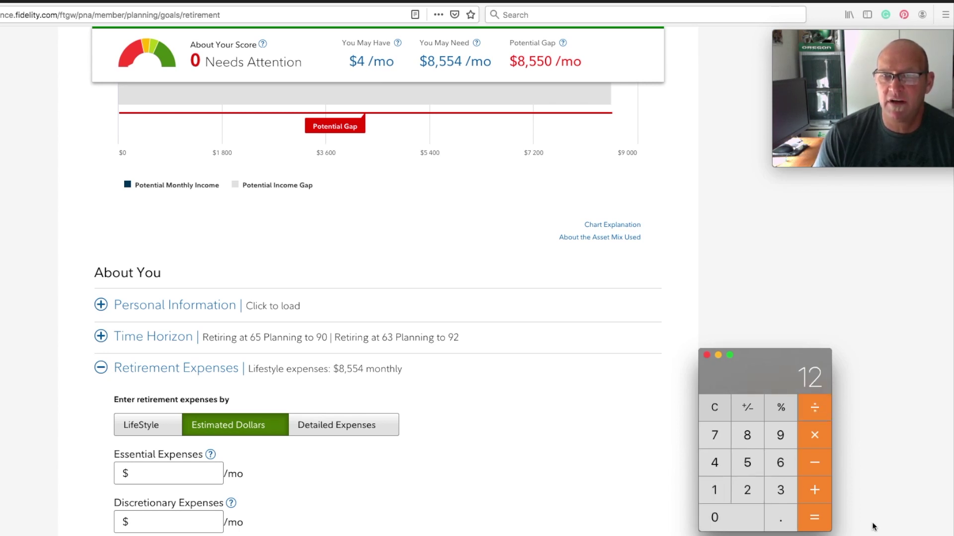
left_click(815, 518)
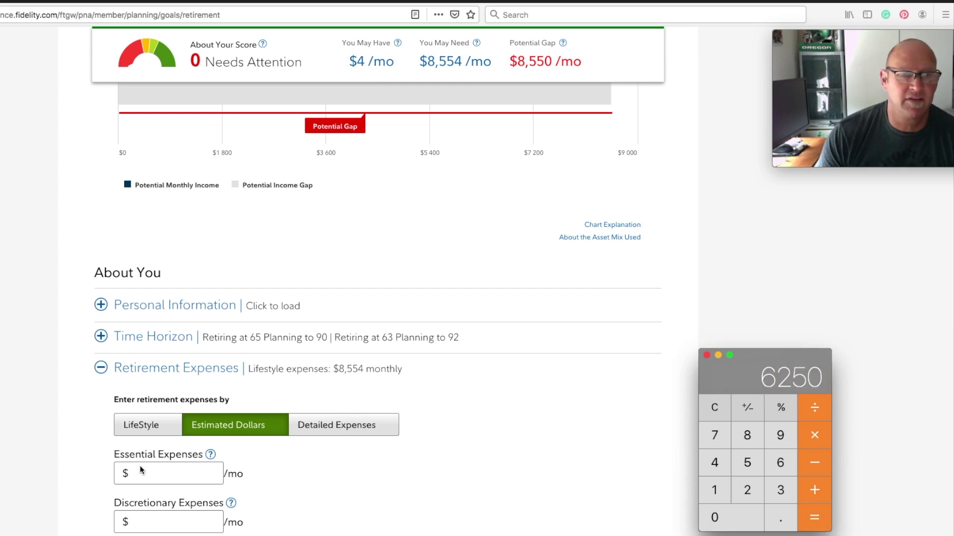
left_click(140, 469)
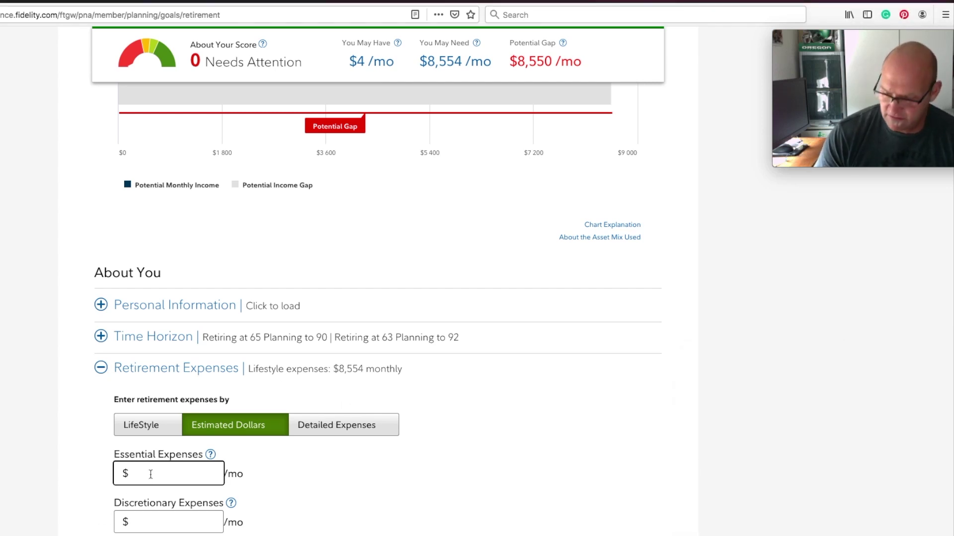
Enter $6,000 essential and $250 discretionary monthly retirement expenses and refresh projections.
type("60,000")
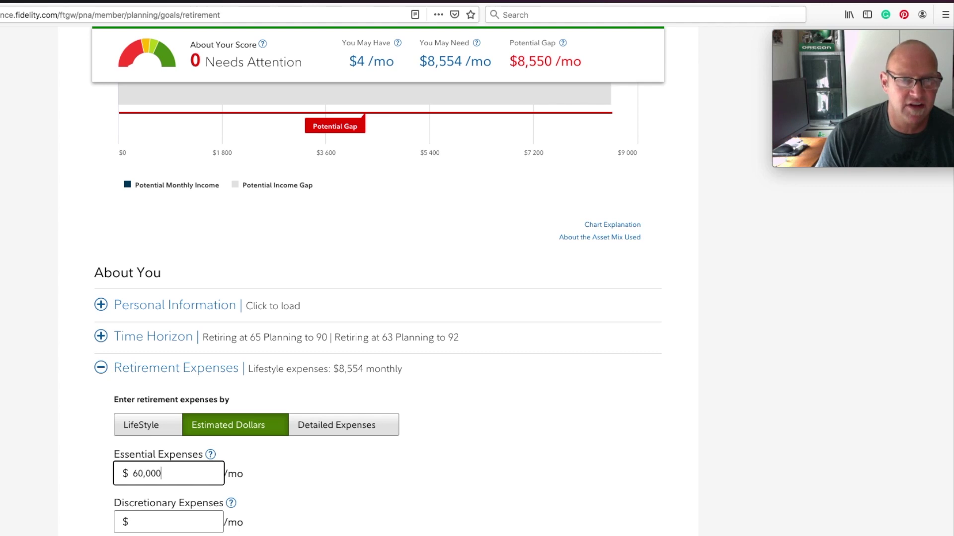
key("BackSpace")
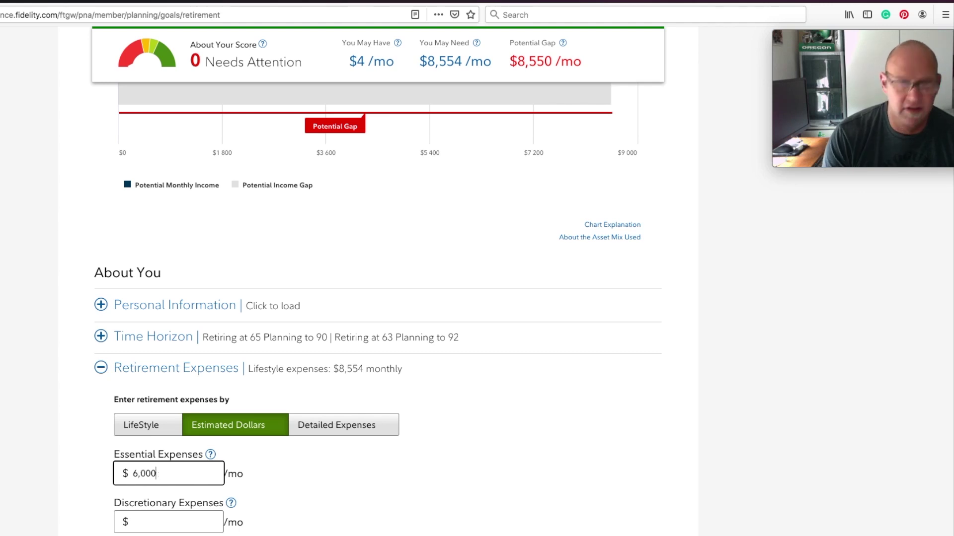
left_click(149, 521)
type("250")
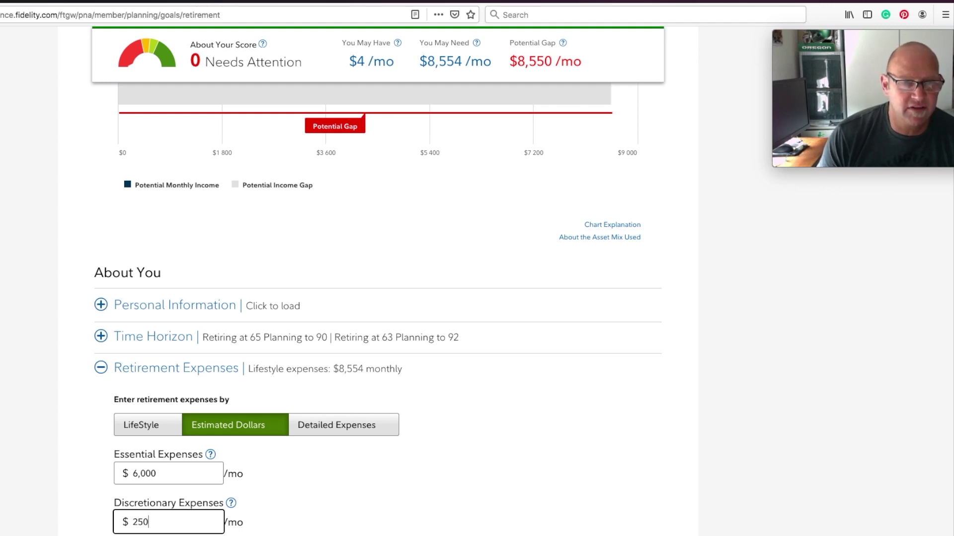
key("Tab")
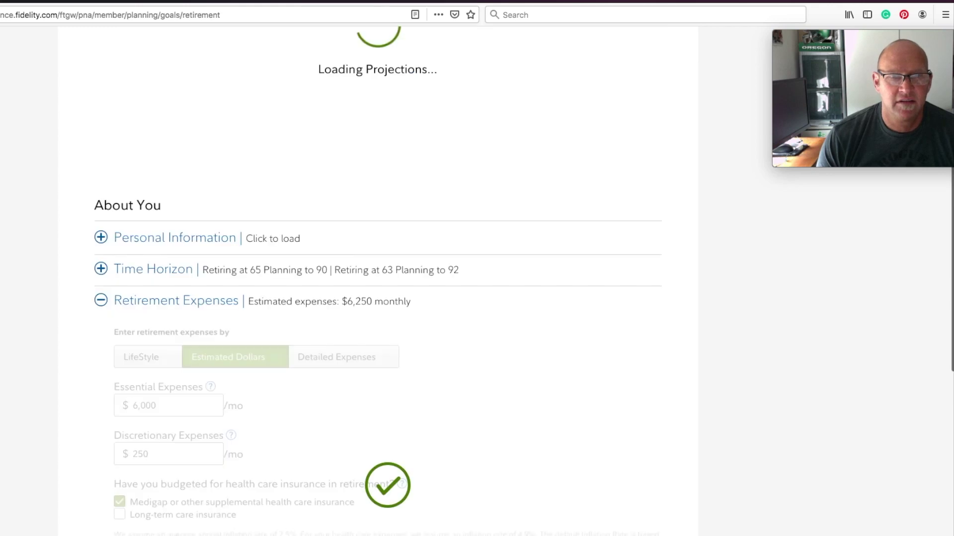
scroll(532, 497, "down", 3)
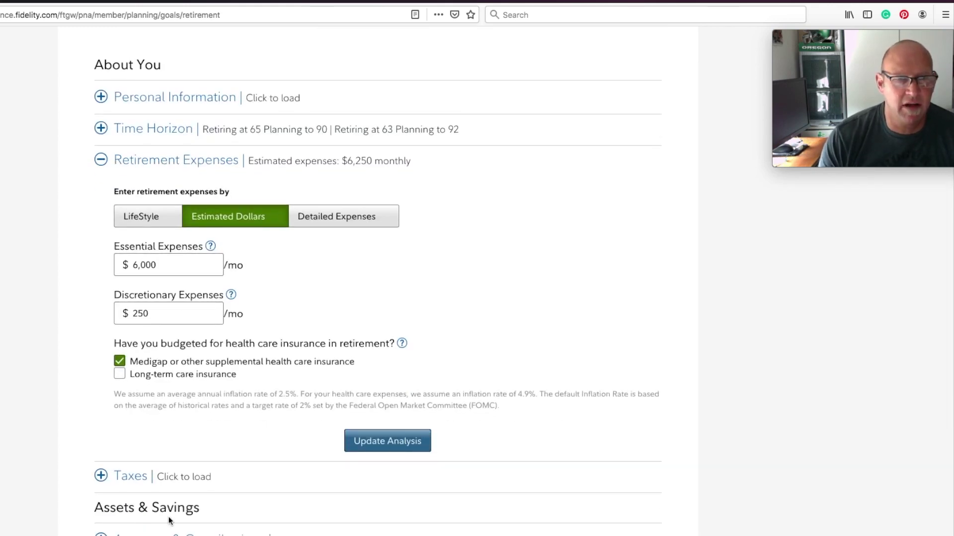
scroll(169, 520, "up", 5)
scroll(169, 520, "down", 4)
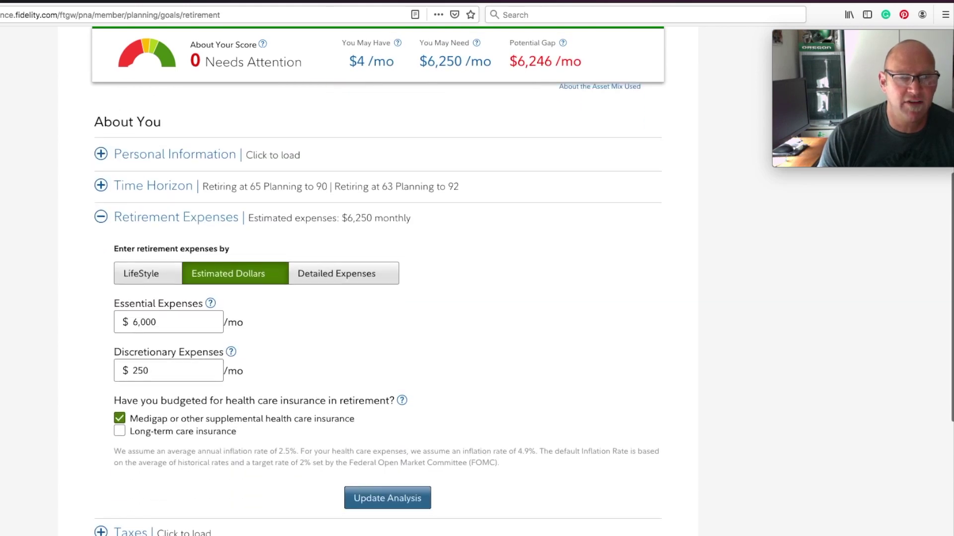
Set the primary state of residence for taxes to AZ.
left_click(169, 517)
left_click(169, 524)
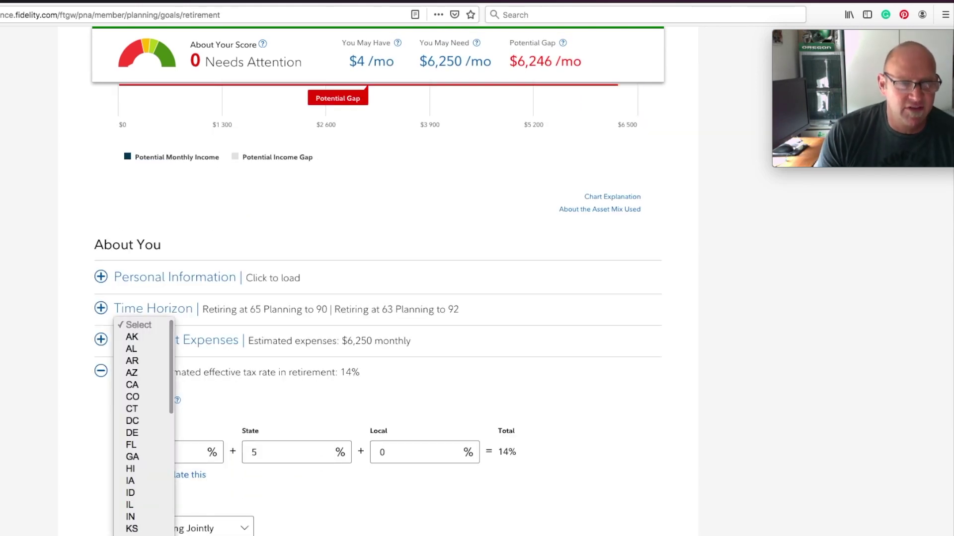
left_click(141, 374)
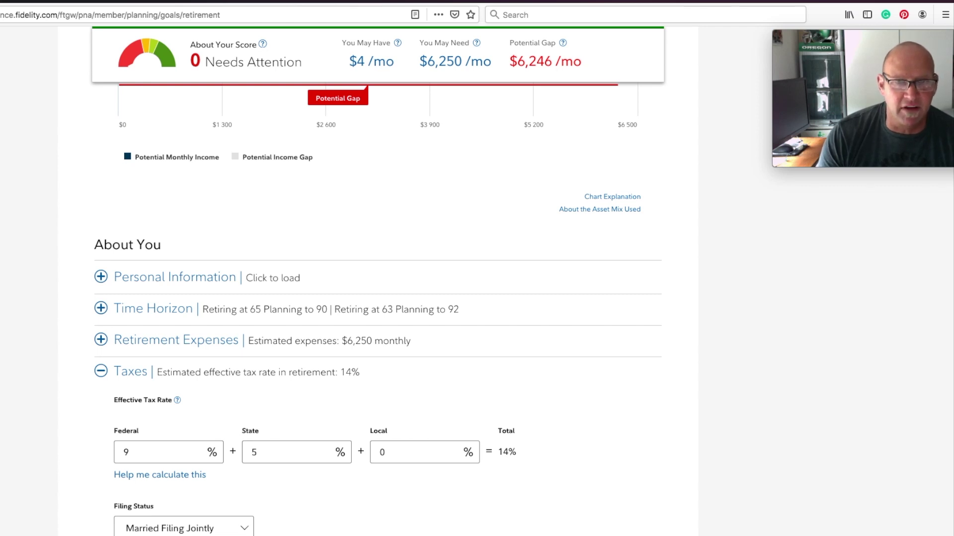
Expand the Accounts & Contributions section.
scroll(426, 336, "down", 3)
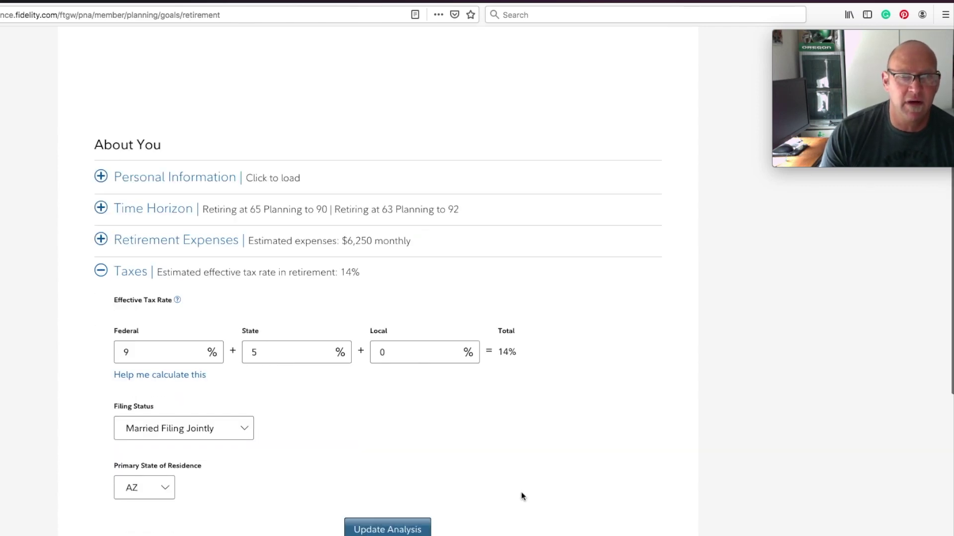
scroll(521, 492, "down", 5)
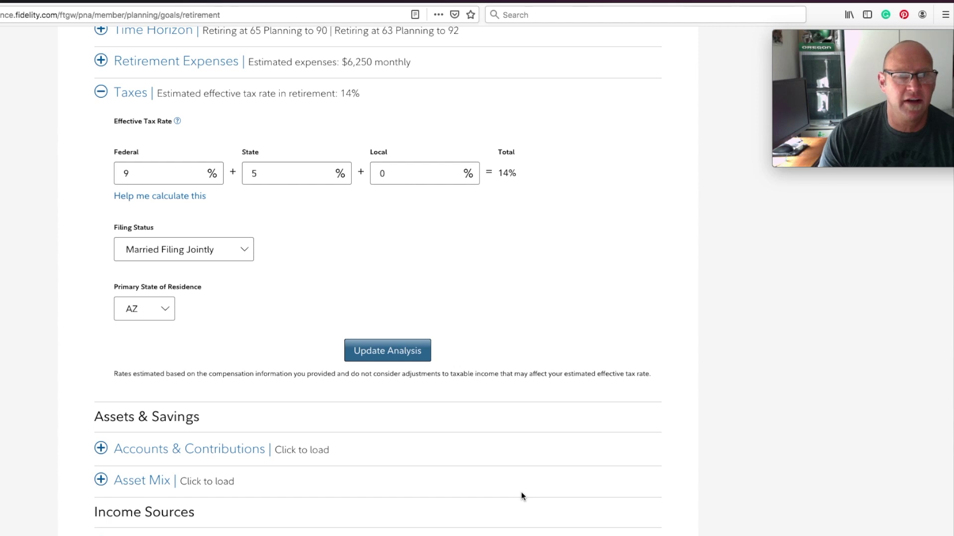
scroll(521, 492, "down", 2)
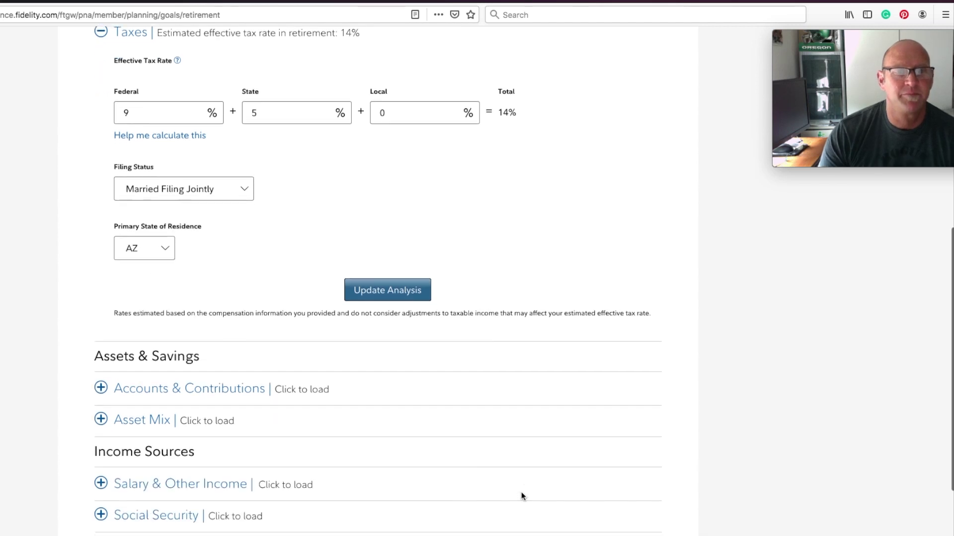
left_click(187, 392)
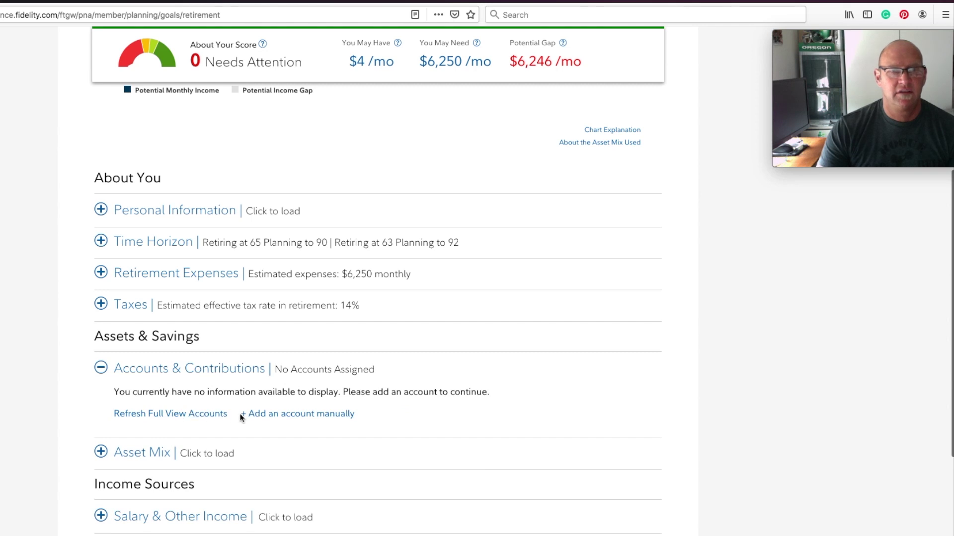
Add a manual Fidelity 401(k) account with a $200,000 balance, owned by the partner.
left_click(297, 416)
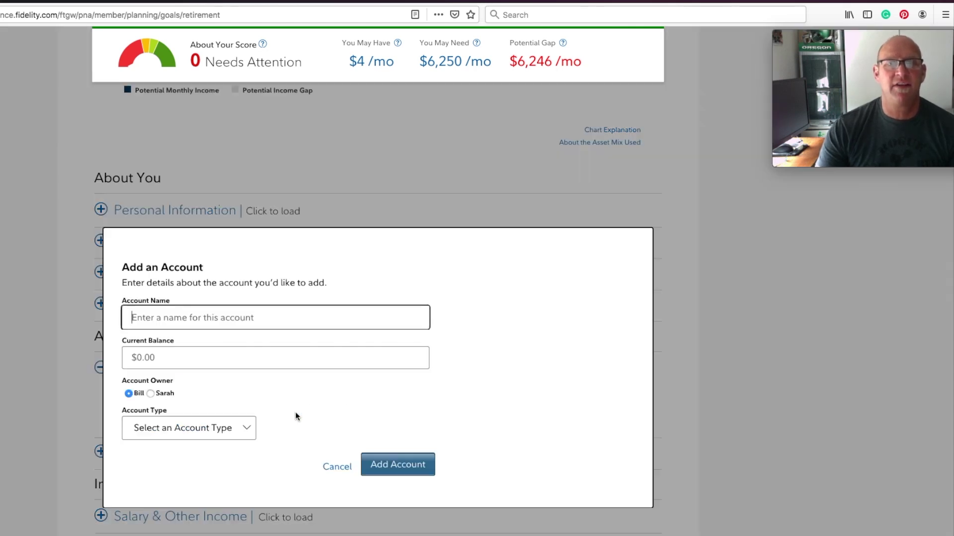
type("401k")
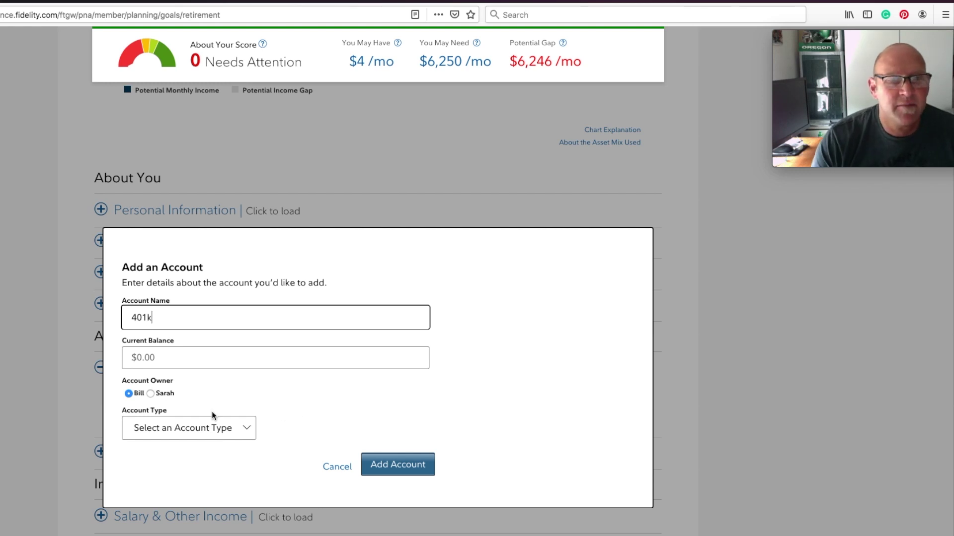
left_click(166, 353)
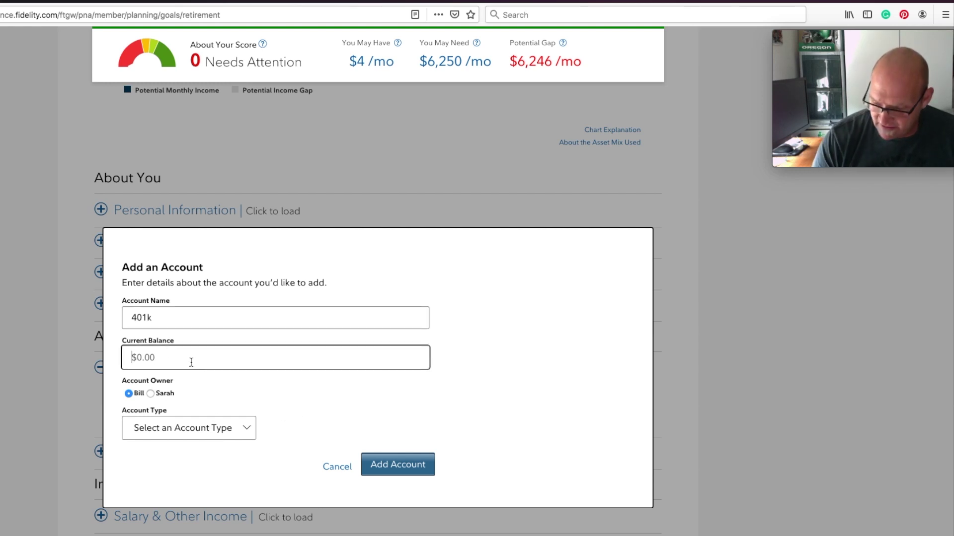
type("2000000")
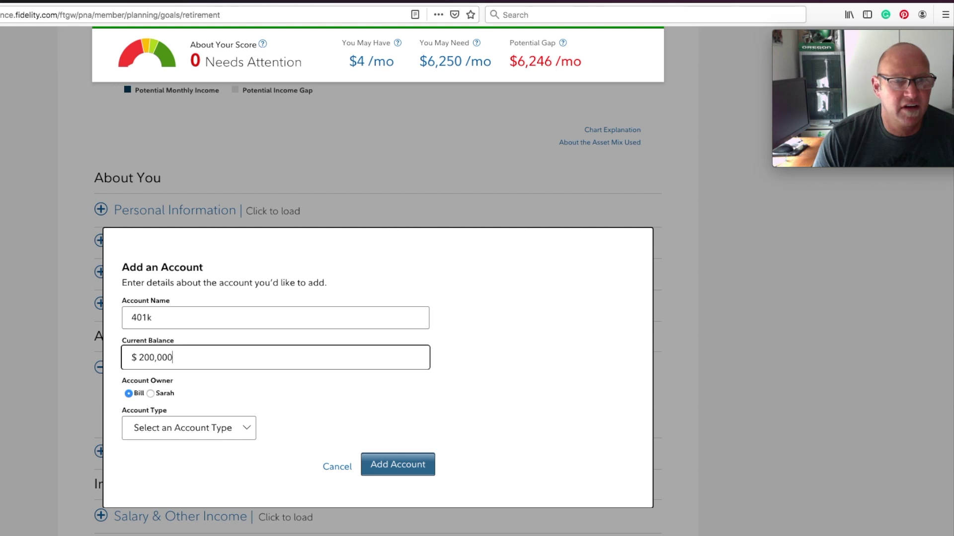
left_click(150, 393)
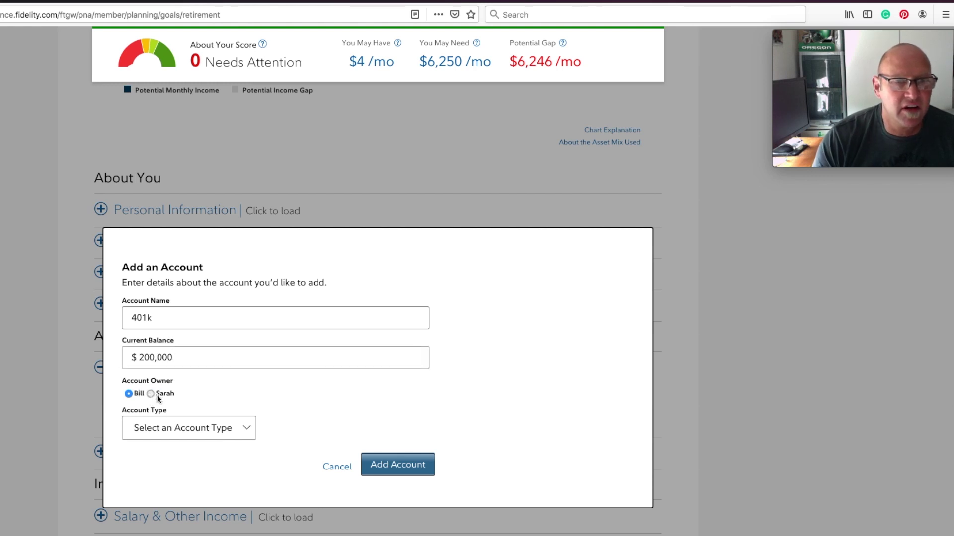
left_click(245, 427)
left_click(245, 440)
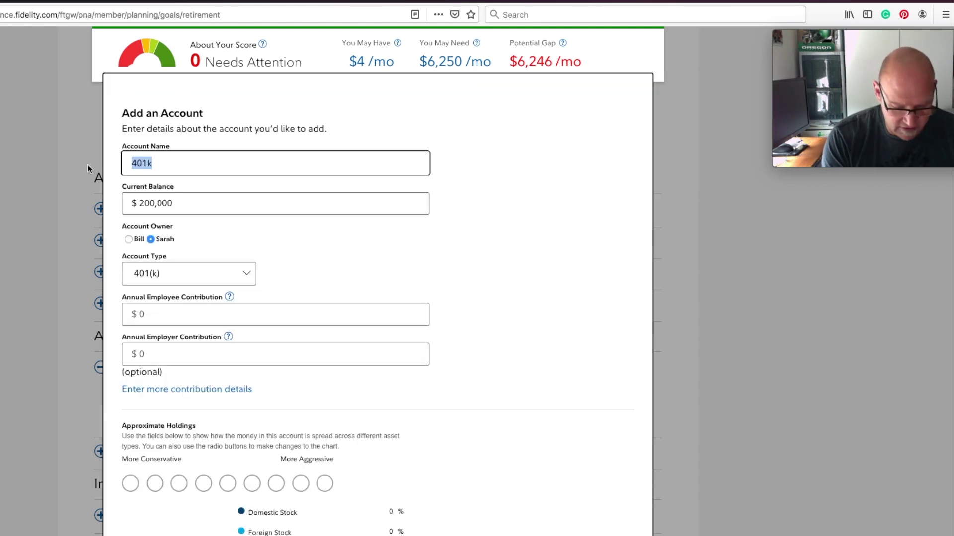
type("Fidelity")
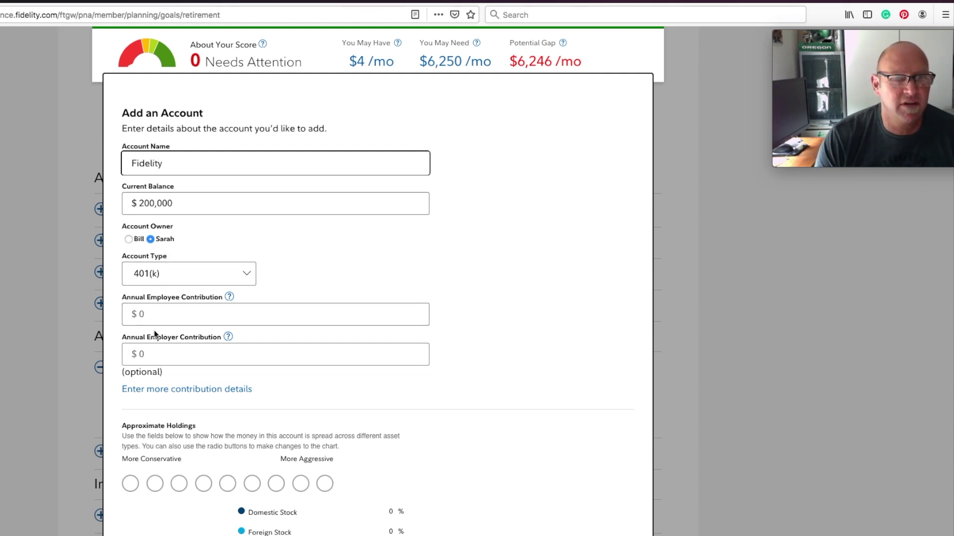
Give it 19,500 employee and 2,500 employer yearly contributions and a moderate holdings mix.
left_click(143, 313)
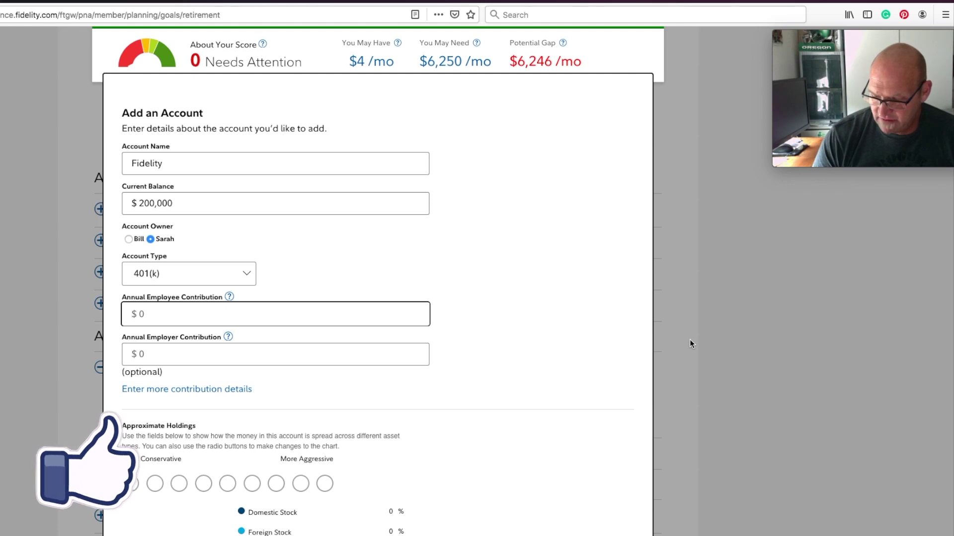
type("19500")
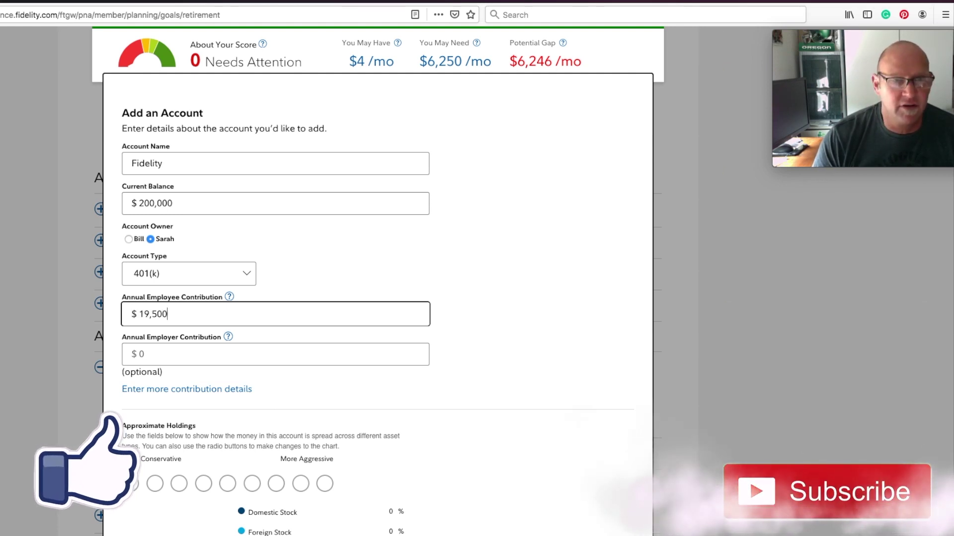
left_click(146, 354)
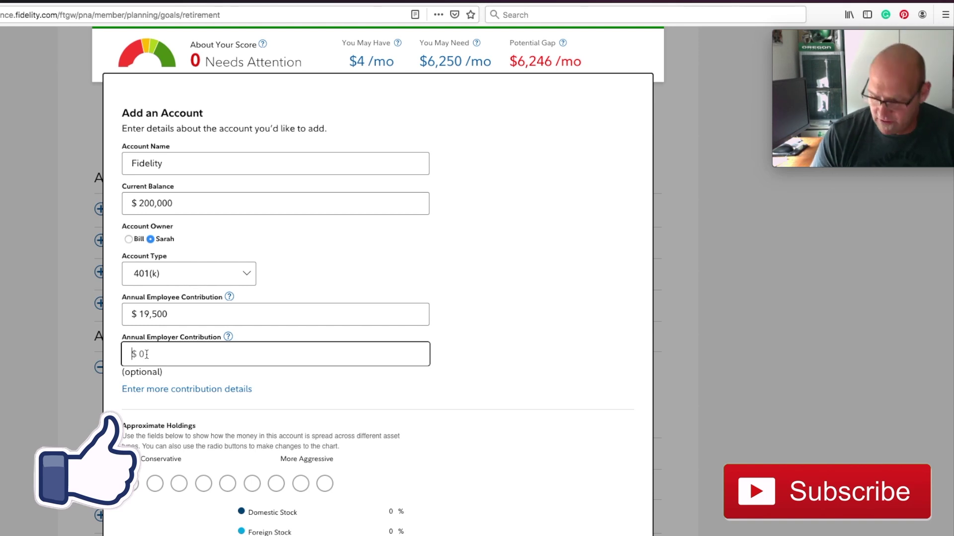
type("2500")
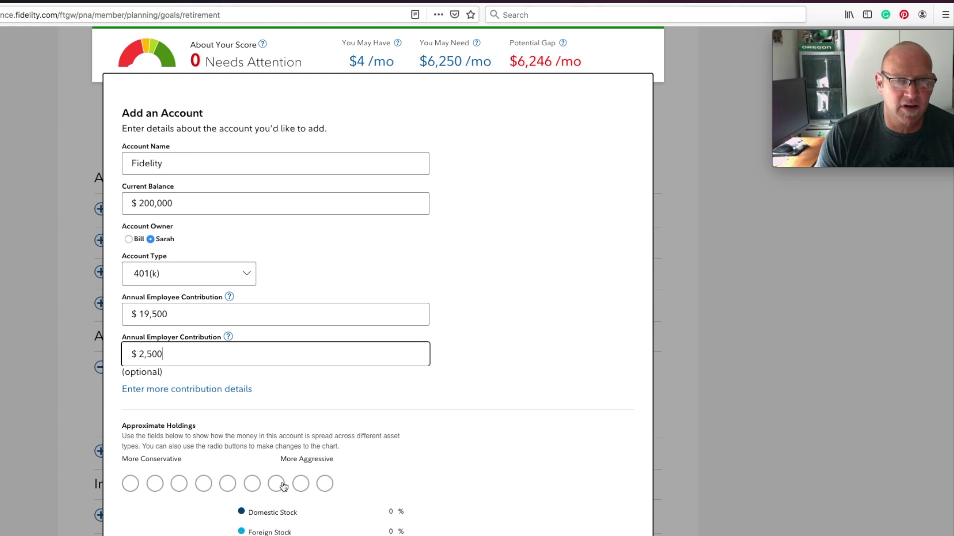
left_click(282, 485)
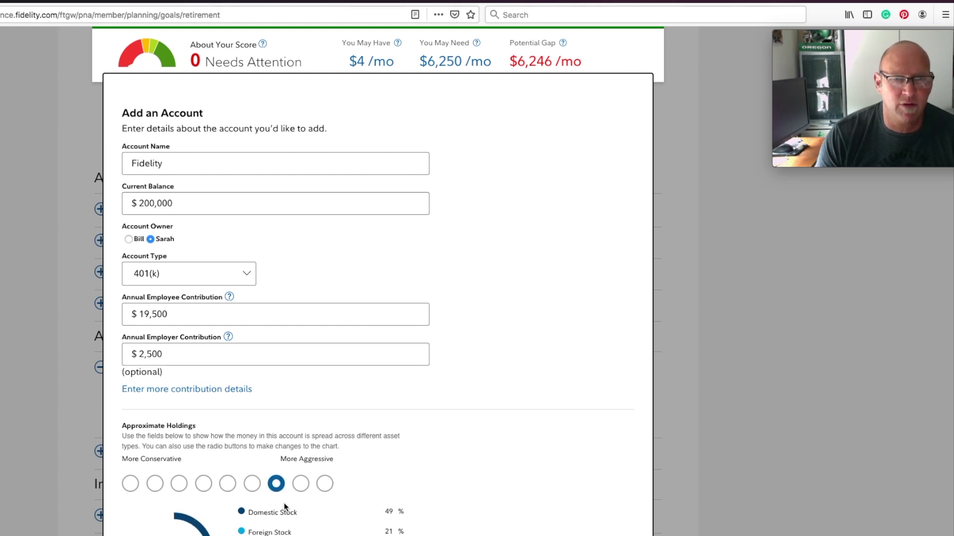
scroll(357, 439, "down", 2)
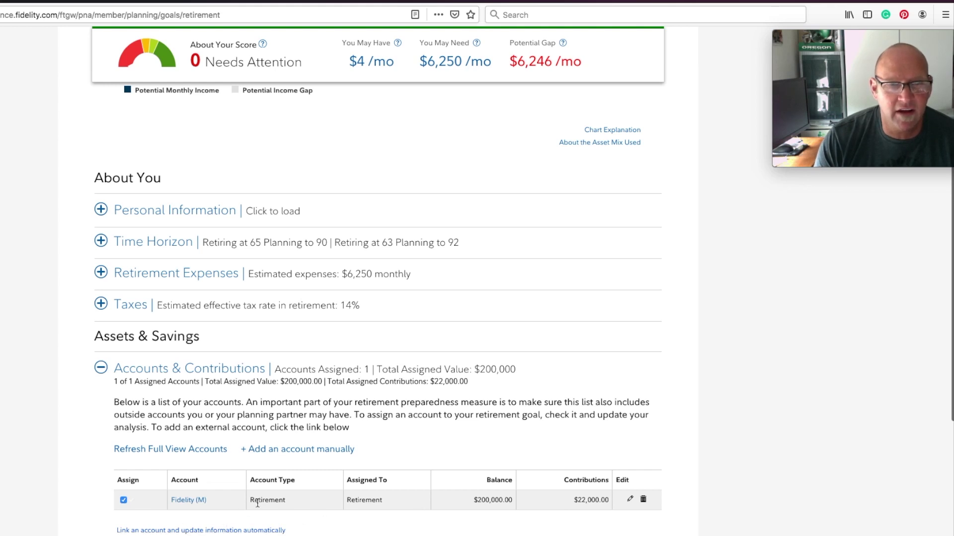
Add a manual Voya 457 account with a $250,000 balance.
left_click(288, 452)
type("Voya")
key("Tab")
type("250000")
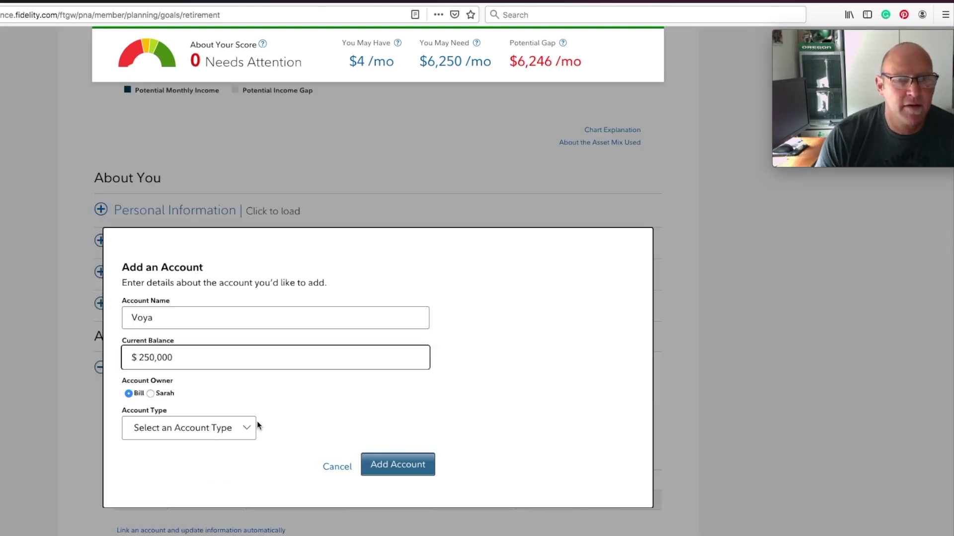
left_click(250, 430)
left_click(250, 430)
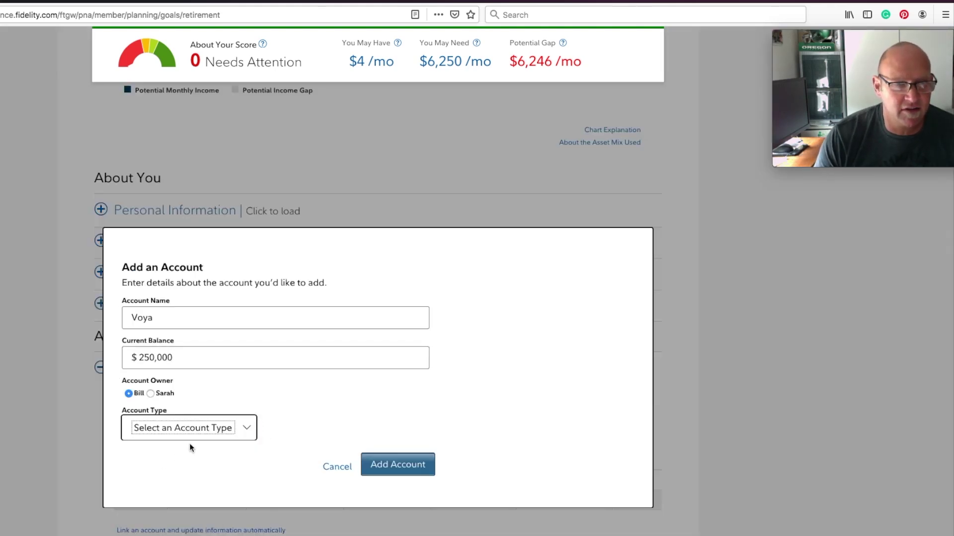
left_click(241, 426)
left_click(198, 472)
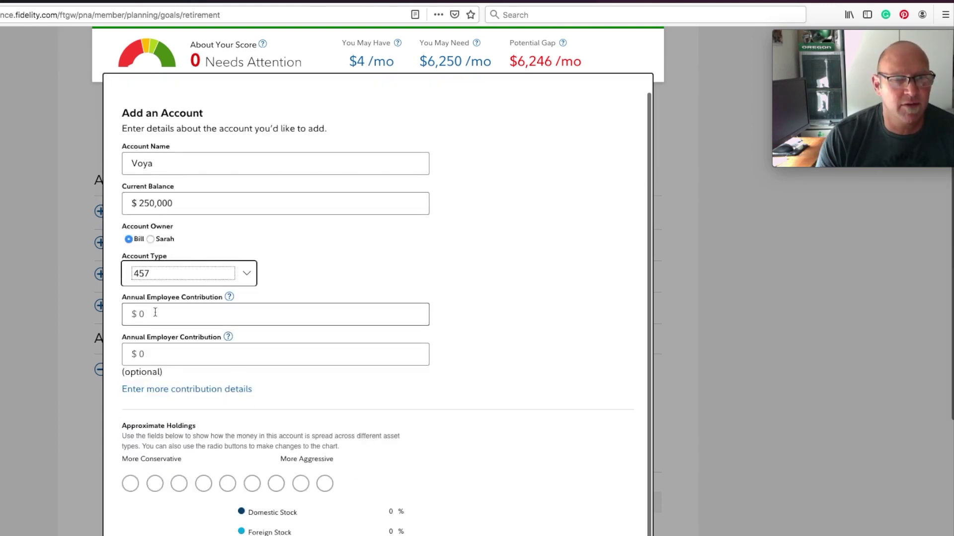
Set its yearly employee contribution to $26,000, choose a growth holdings mix, and save.
left_click(155, 312)
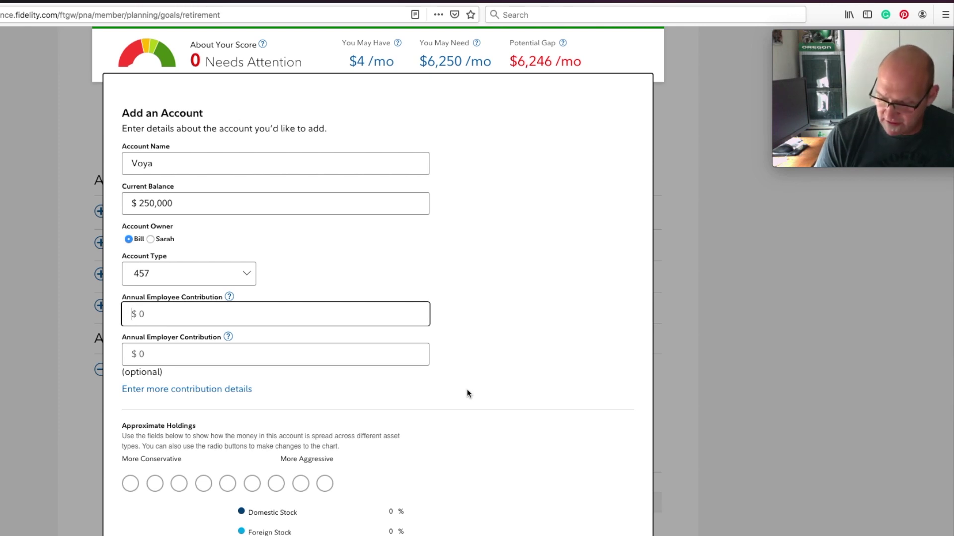
type("2600000")
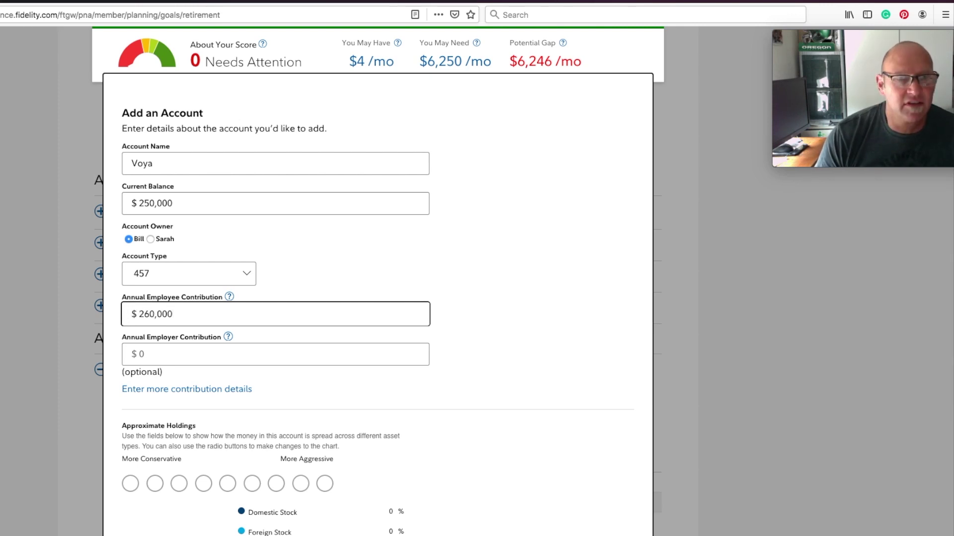
key("BackSpace")
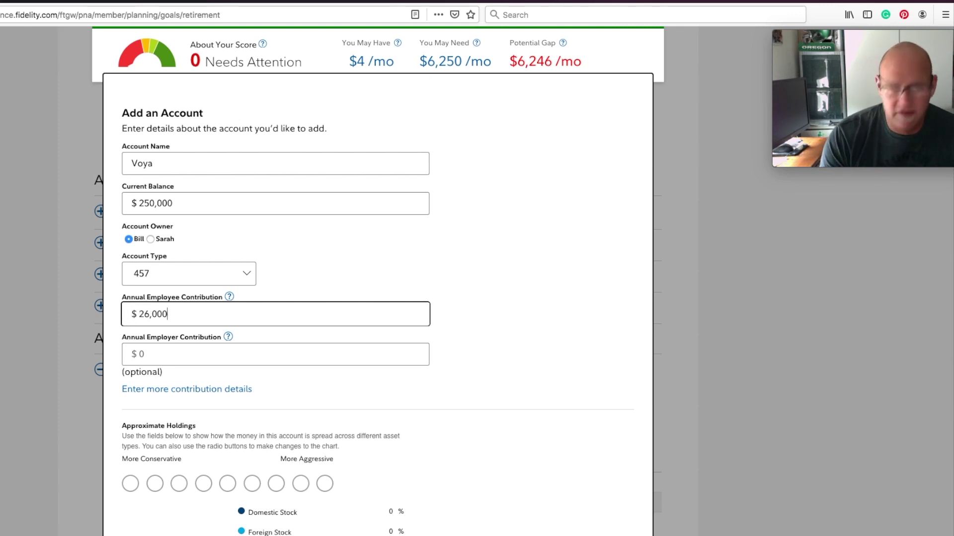
left_click(159, 354)
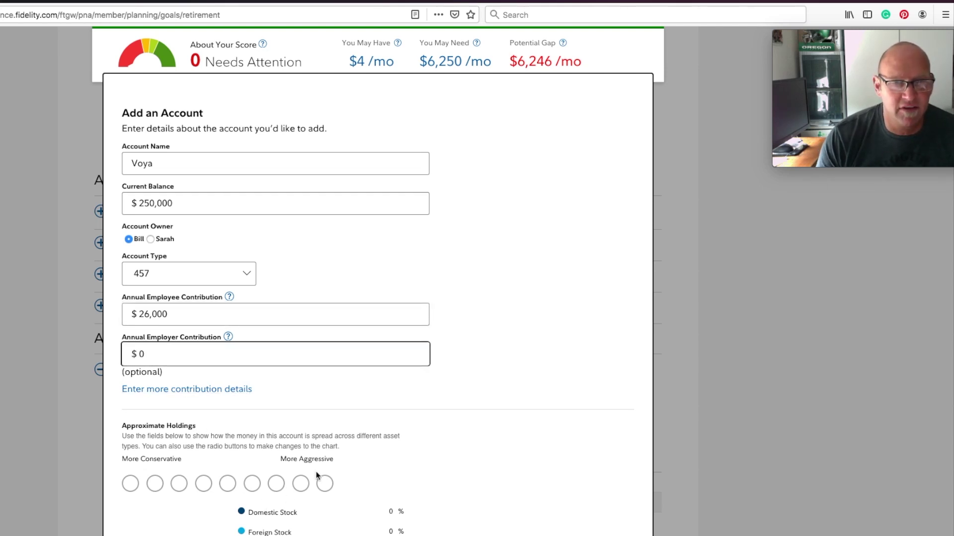
left_click(276, 484)
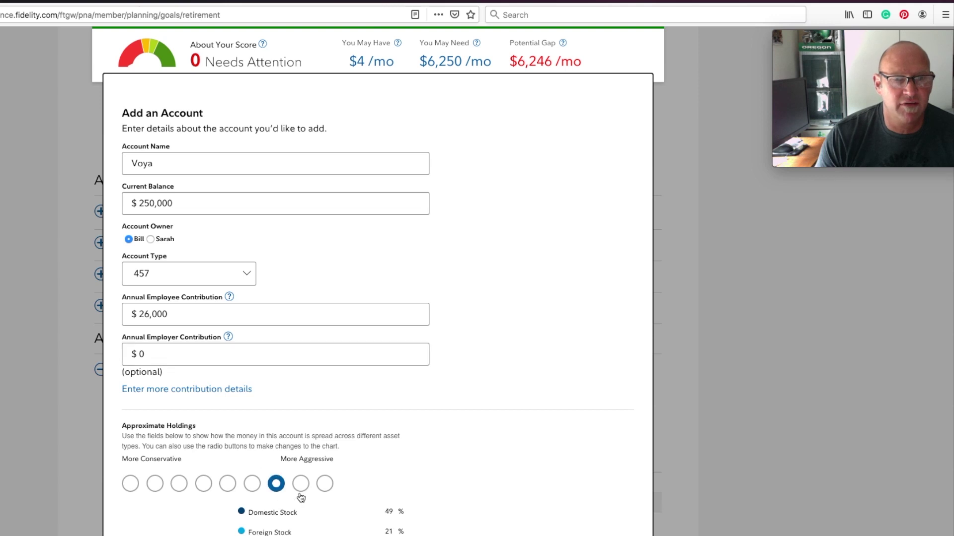
scroll(276, 484, "down", 2)
left_click(362, 245)
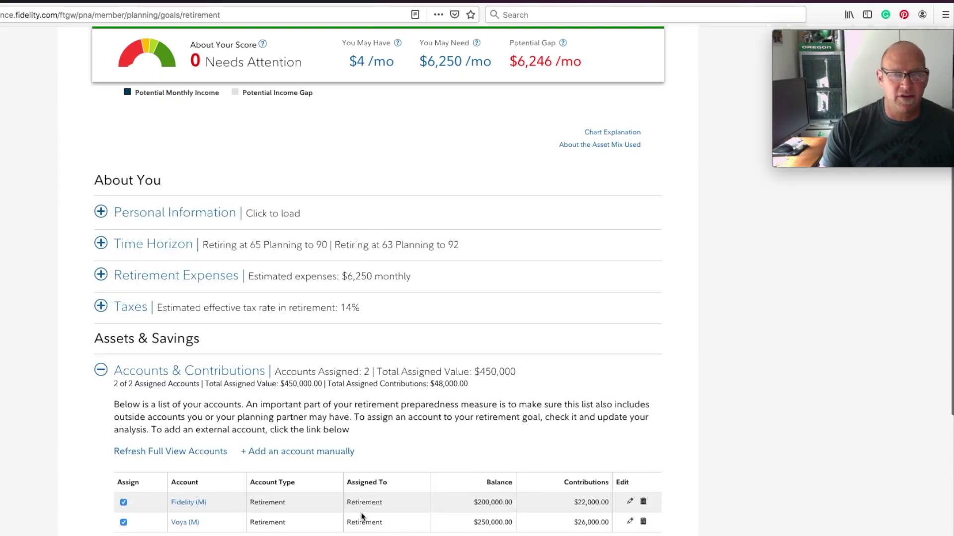
Add Roth IRA 'Roth 1' with $25,000 balance, $7,000 yearly, most aggressive mix.
left_click(303, 454)
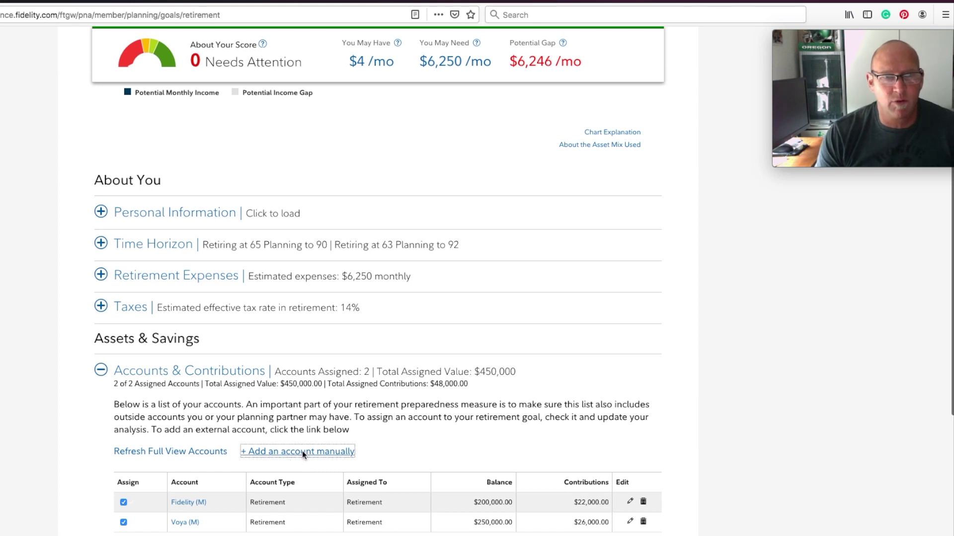
type("Roth 1")
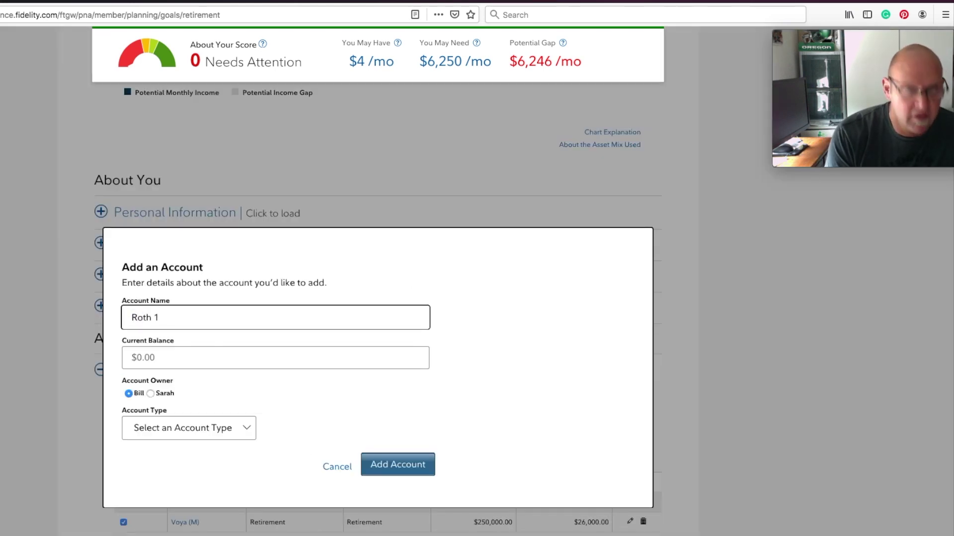
left_click(156, 357)
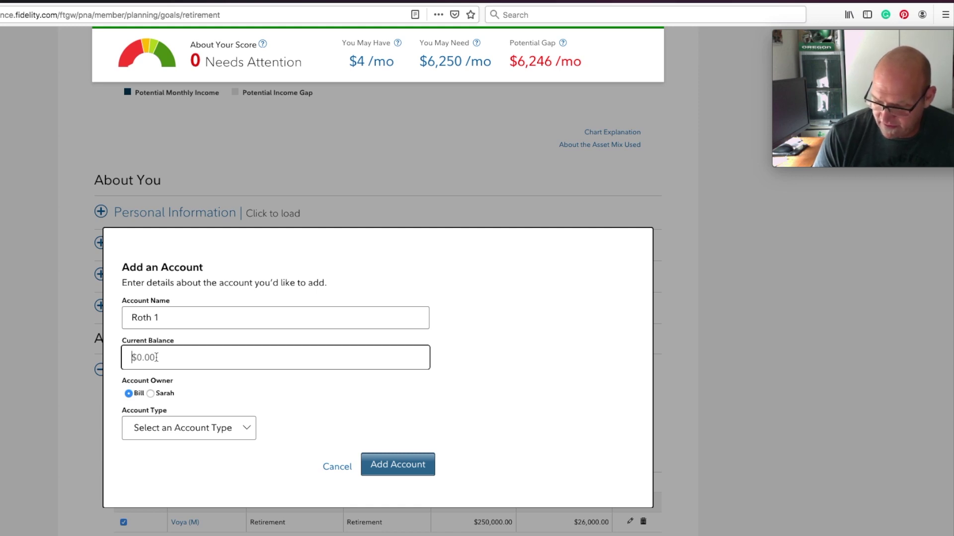
type("25,000")
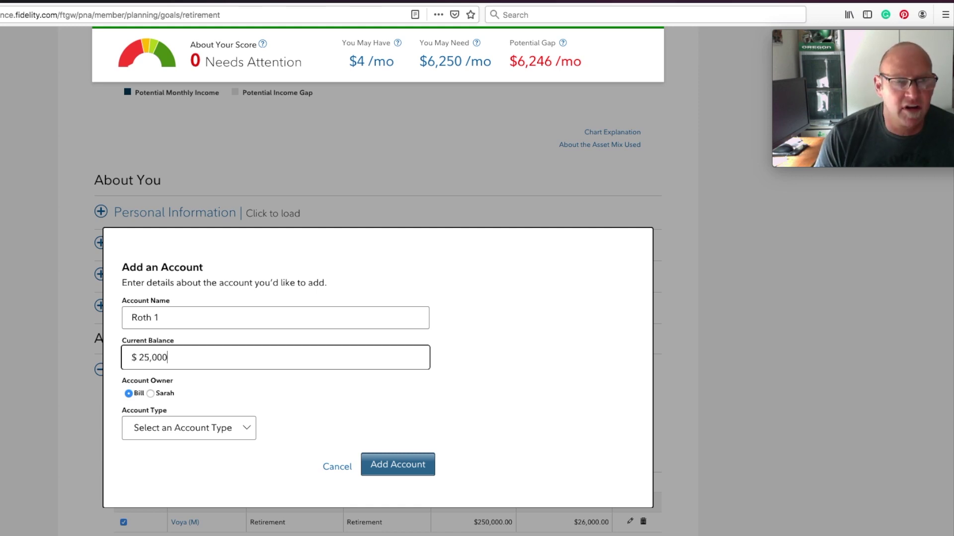
key("Tab")
key("r")
left_click(172, 318)
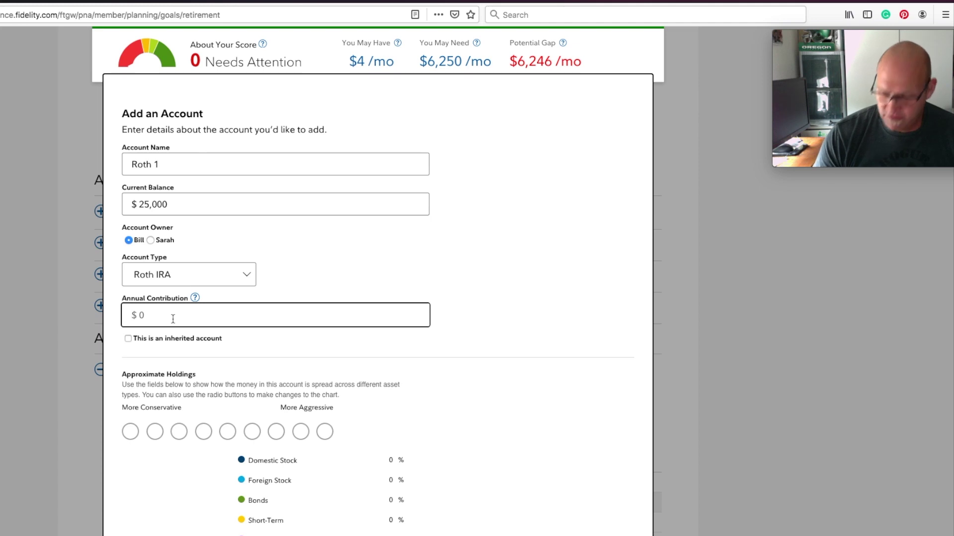
type("7000")
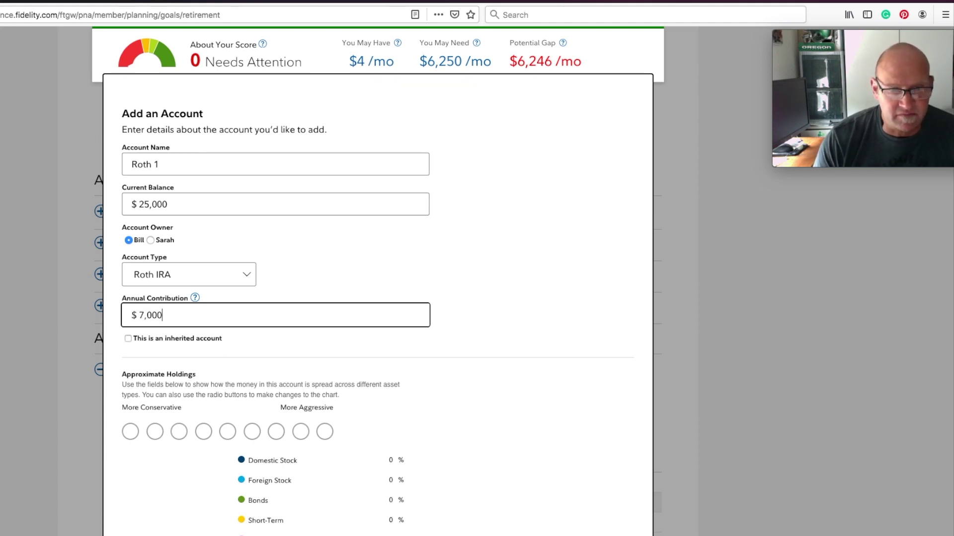
left_click(324, 431)
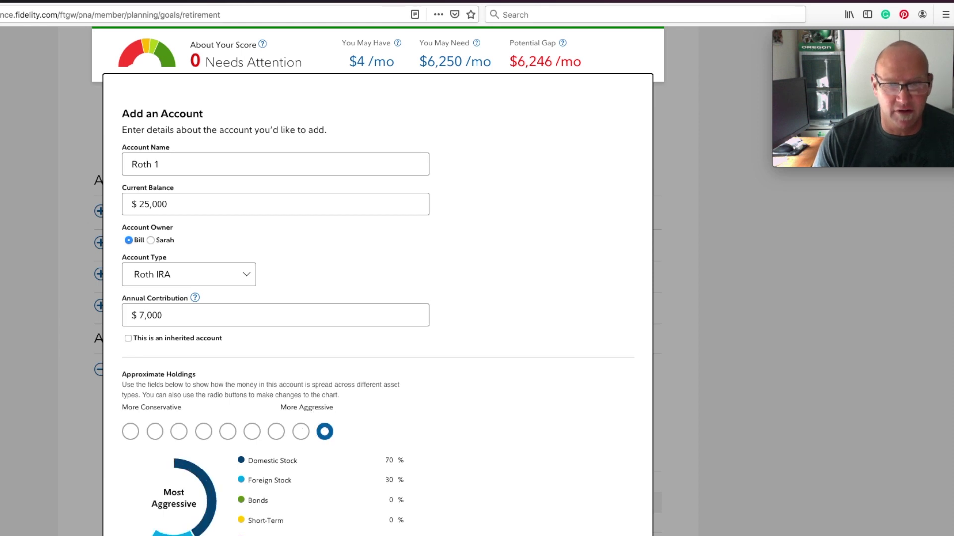
key("Return")
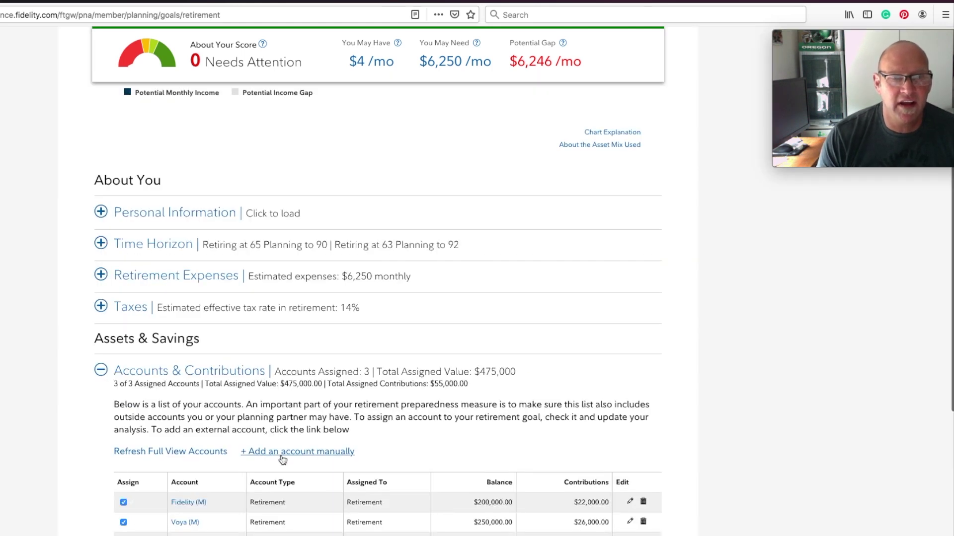
Add partner-owned Roth IRA 'Roth 2' with $20,000 balance, $6,000 yearly, most aggressive mix.
left_click(299, 450)
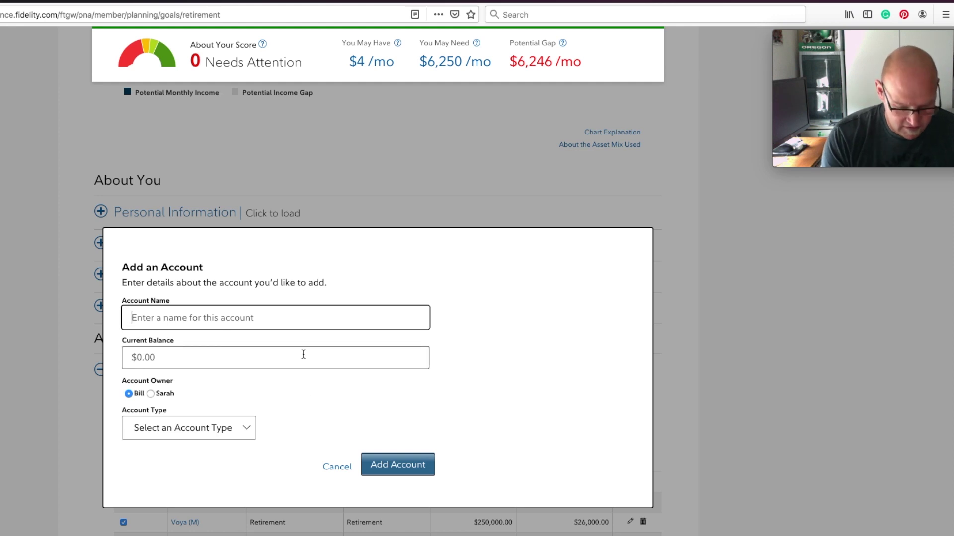
type("Roth 2")
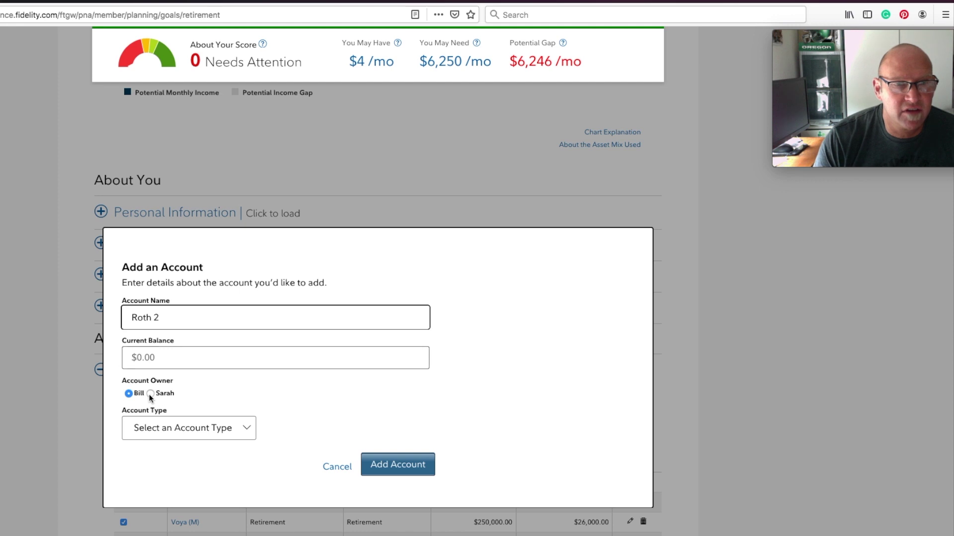
left_click(150, 394)
left_click(173, 359)
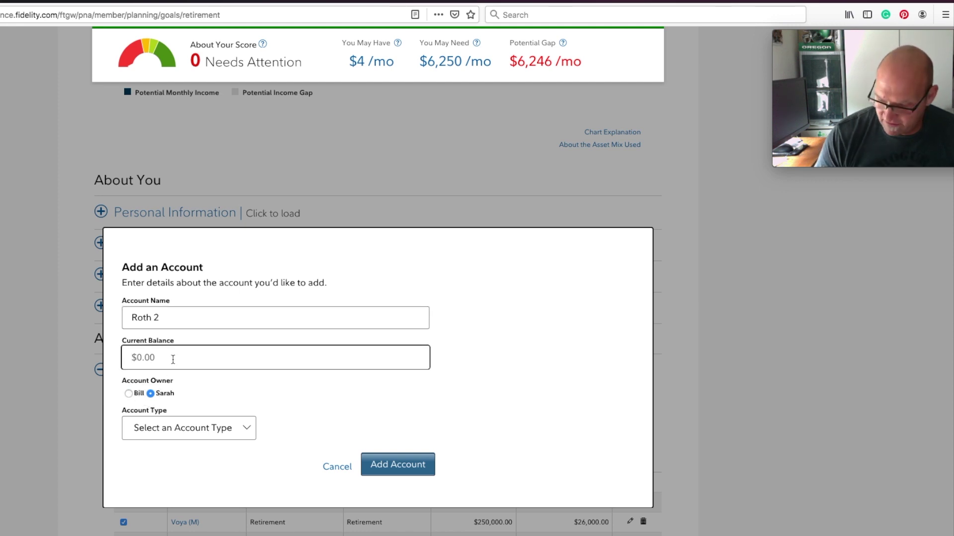
type("200000")
key("Tab")
key("r")
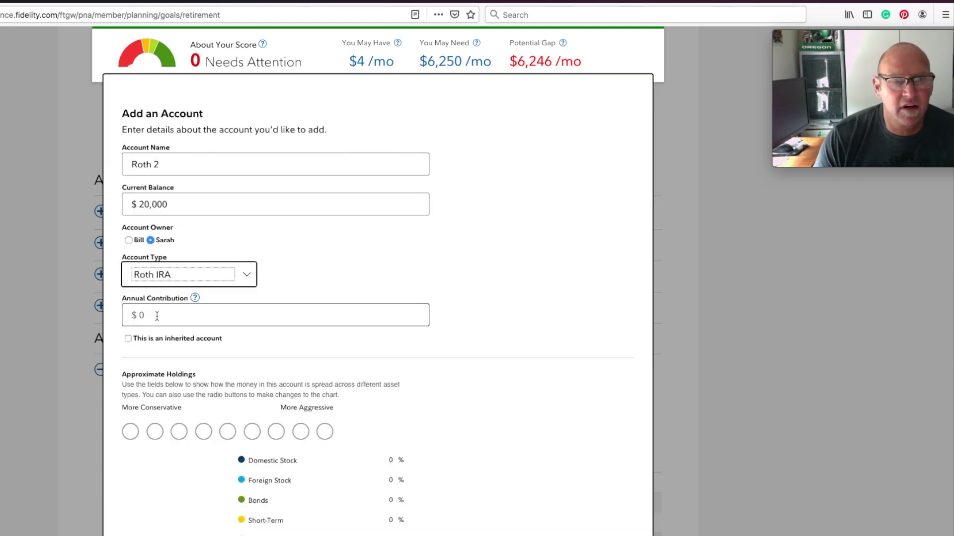
left_click(164, 318)
type("6,00")
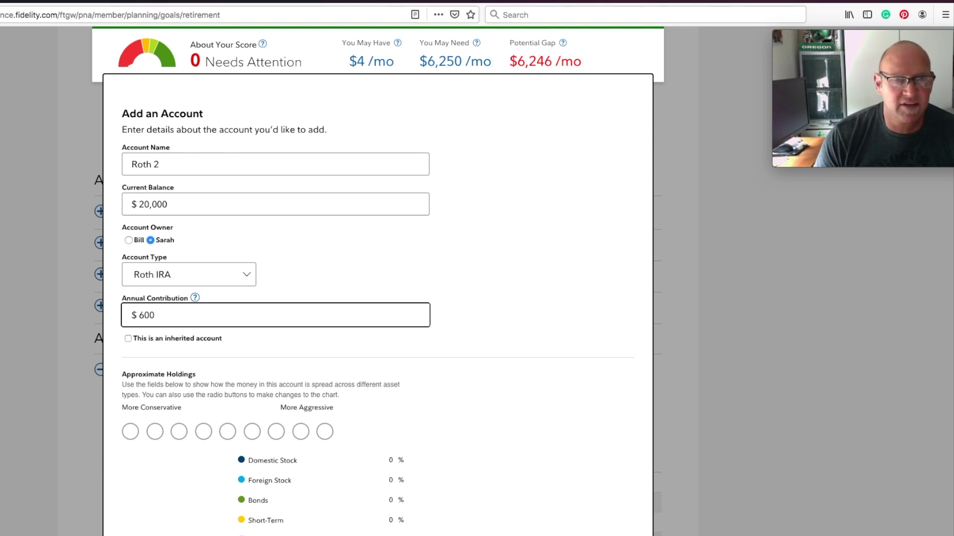
type("0")
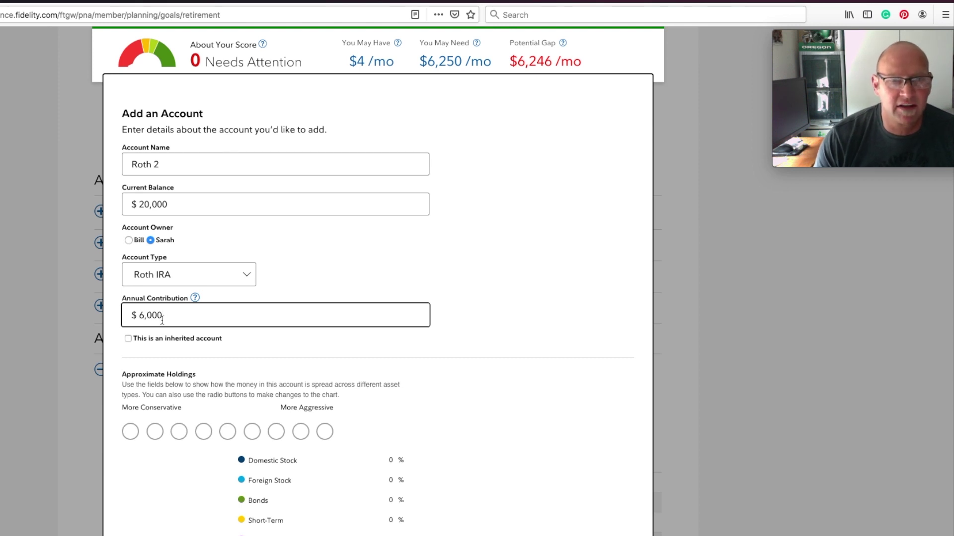
left_click(325, 432)
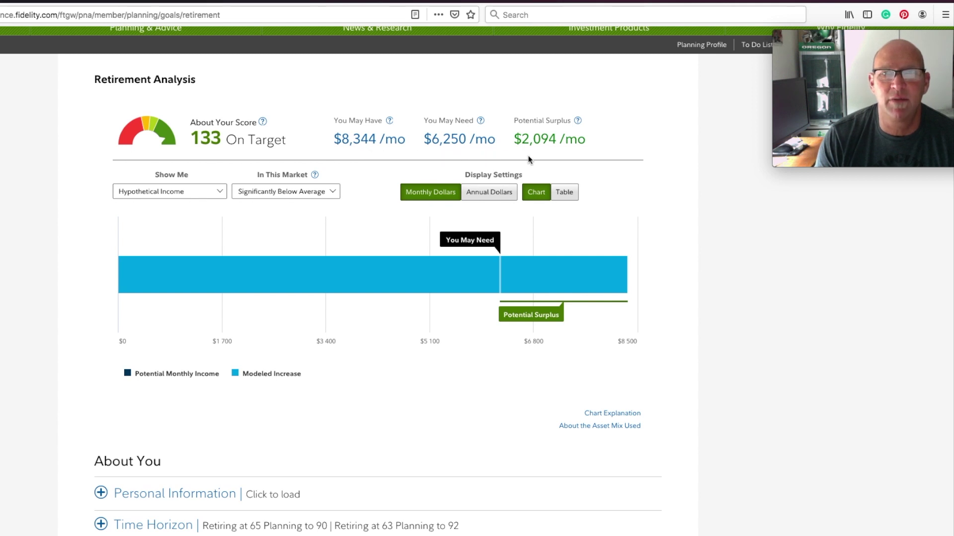
Review the four-account table, then expand Asset Mix to show the current 51/22/23/5 mix.
scroll(587, 309, "down", 3)
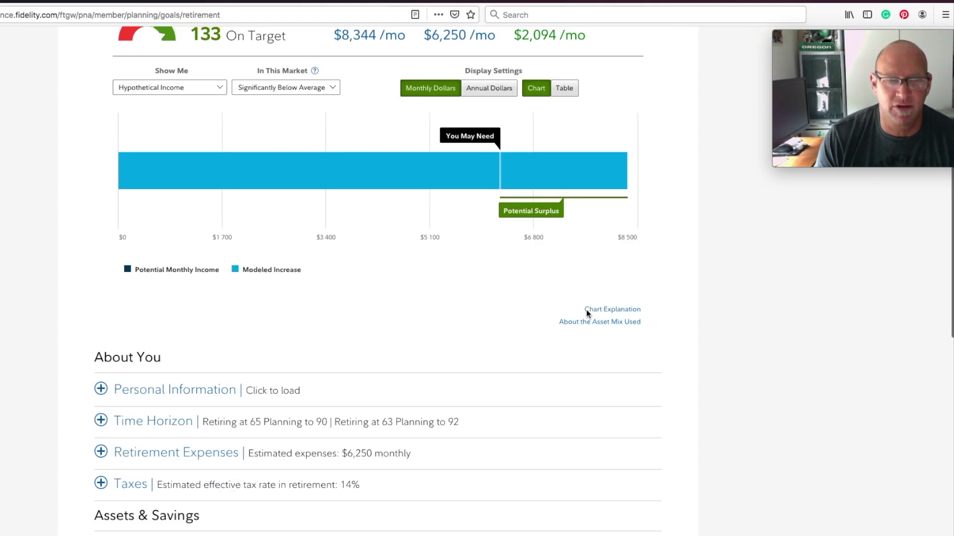
scroll(586, 310, "down", 9)
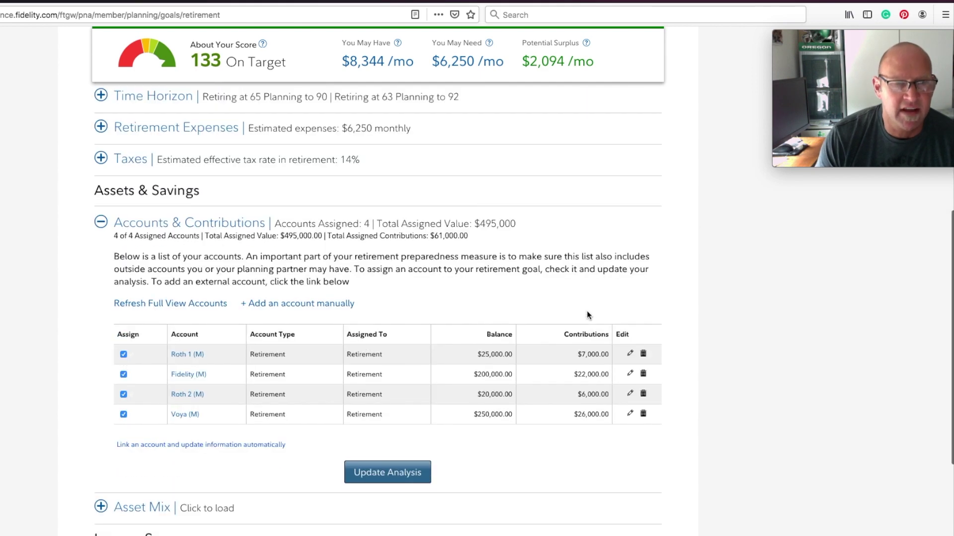
scroll(586, 311, "down", 3)
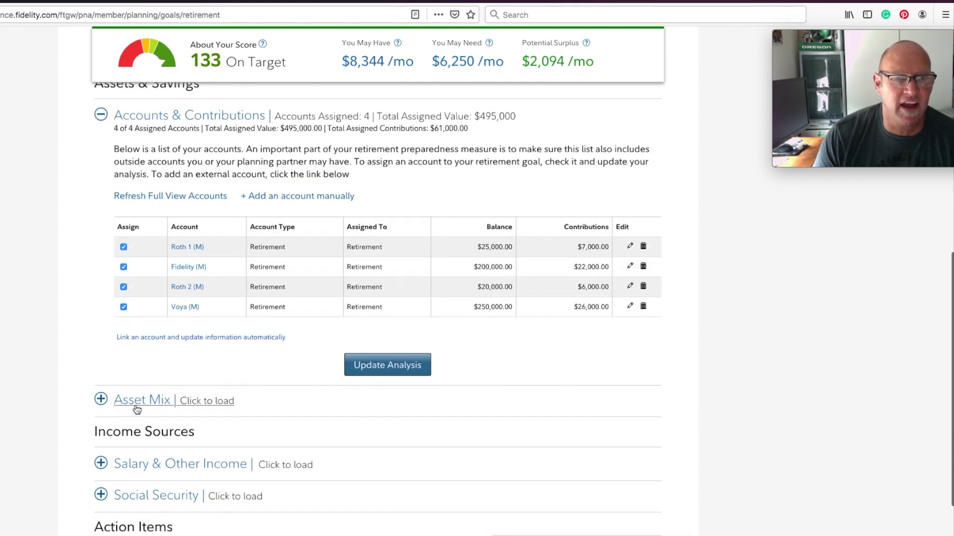
left_click(138, 399)
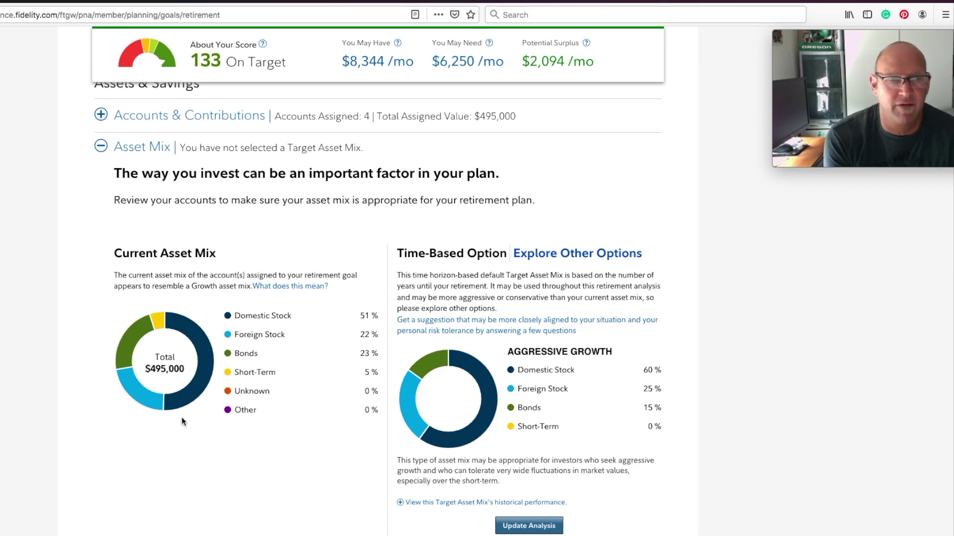
Expand Social Security, showing both partners starting at 67 with $2,083/mo and $1,625/mo.
scroll(181, 421, "down", 10)
left_click(149, 385)
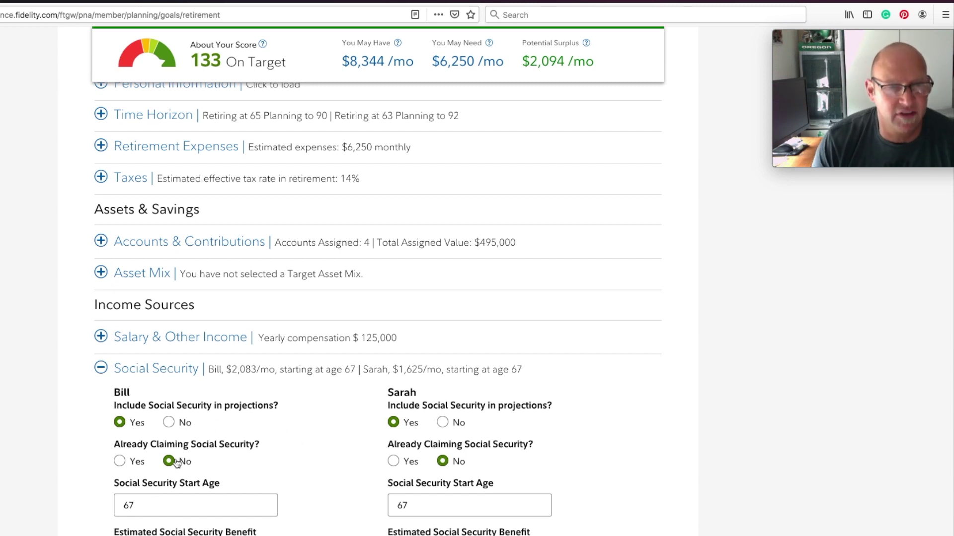
Change the partner's Social Security start age to 65 and recalculate the benefit.
scroll(341, 464, "down", 3)
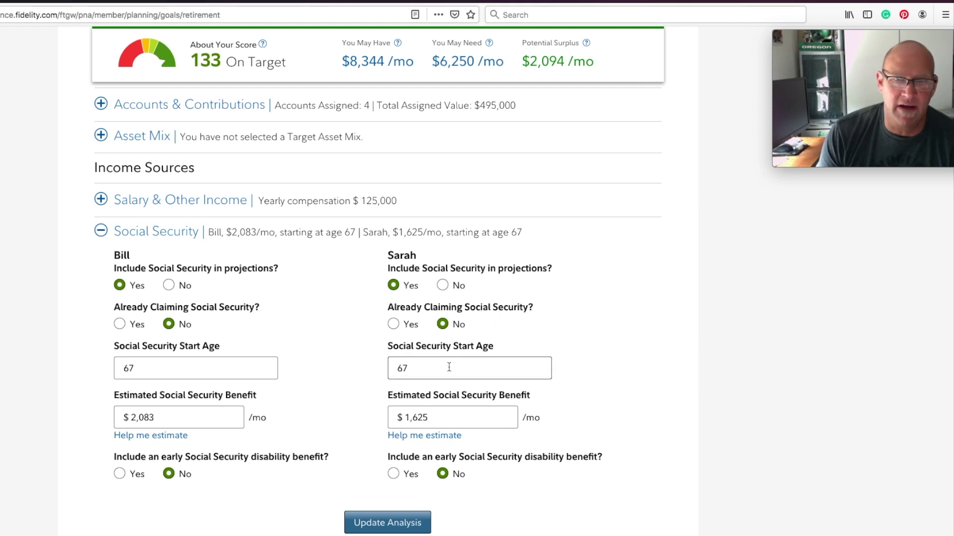
double_click(402, 368)
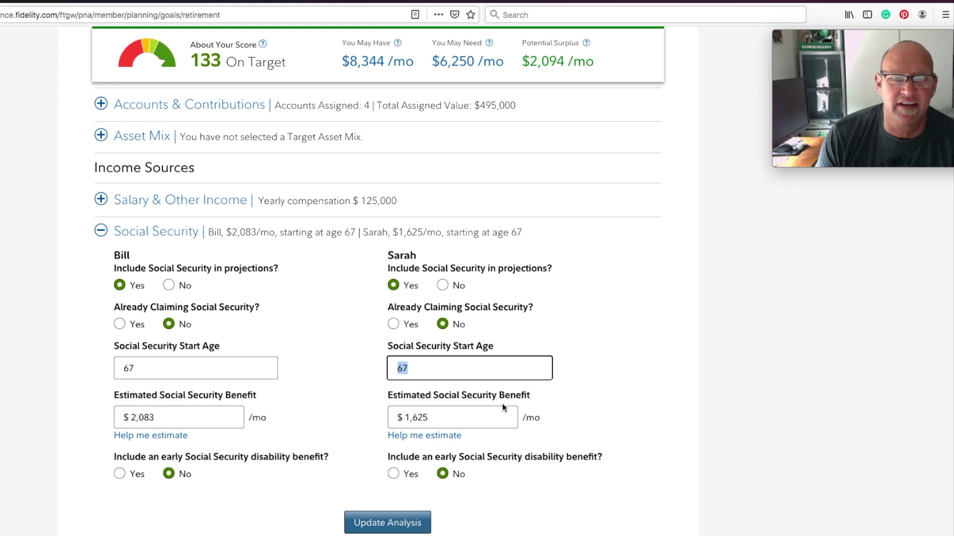
type("65")
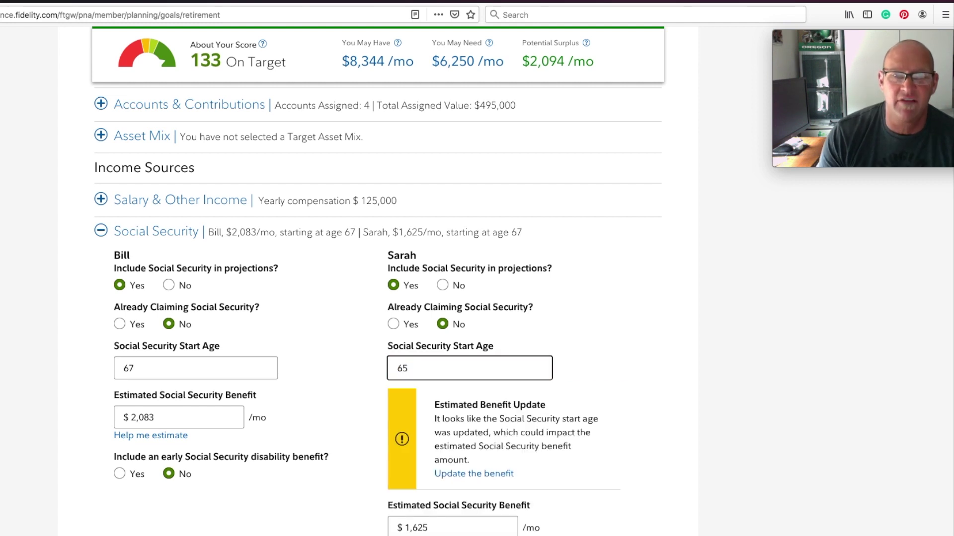
left_click(474, 474)
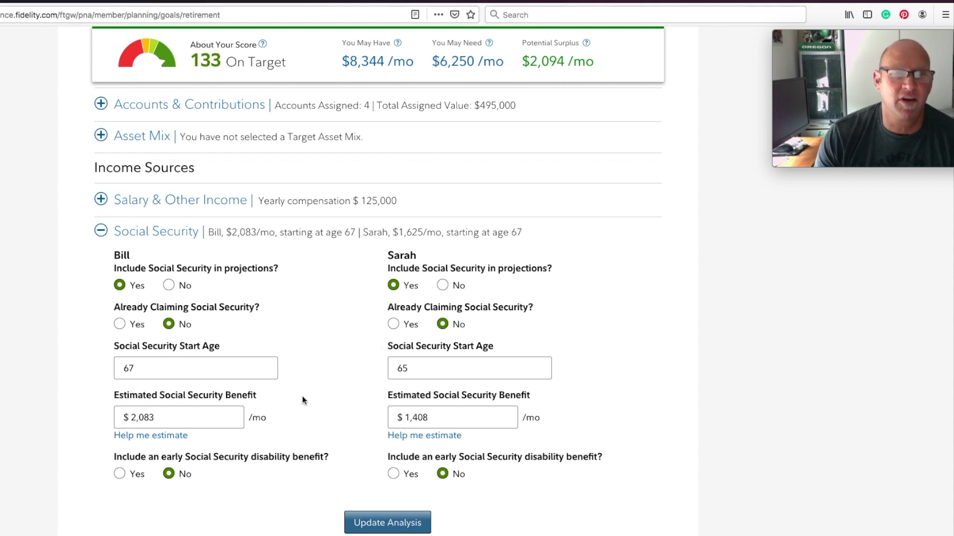
Change the first spouse's start age from 67 to 70, recalculate, and rerun the analysis.
left_click(145, 367)
left_click_drag(144, 367, 112, 371)
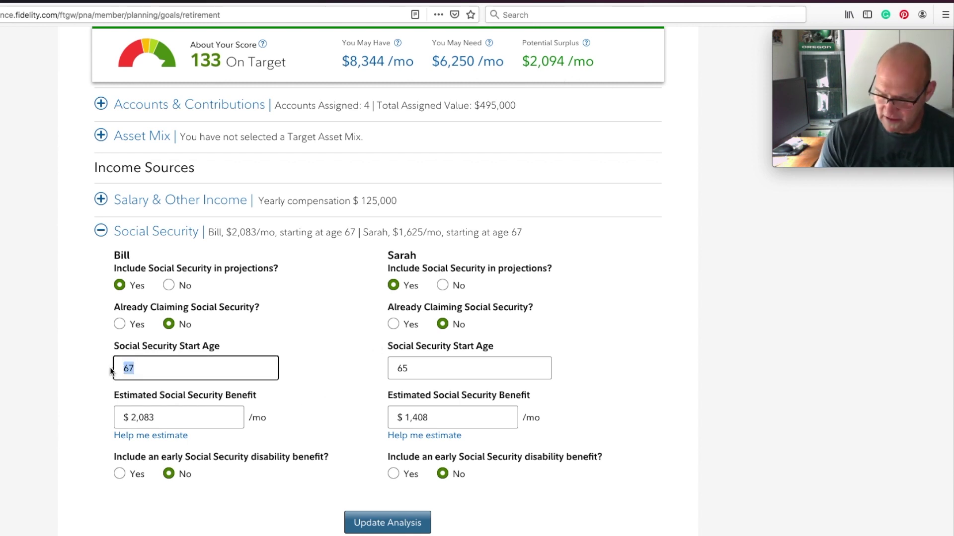
type("70")
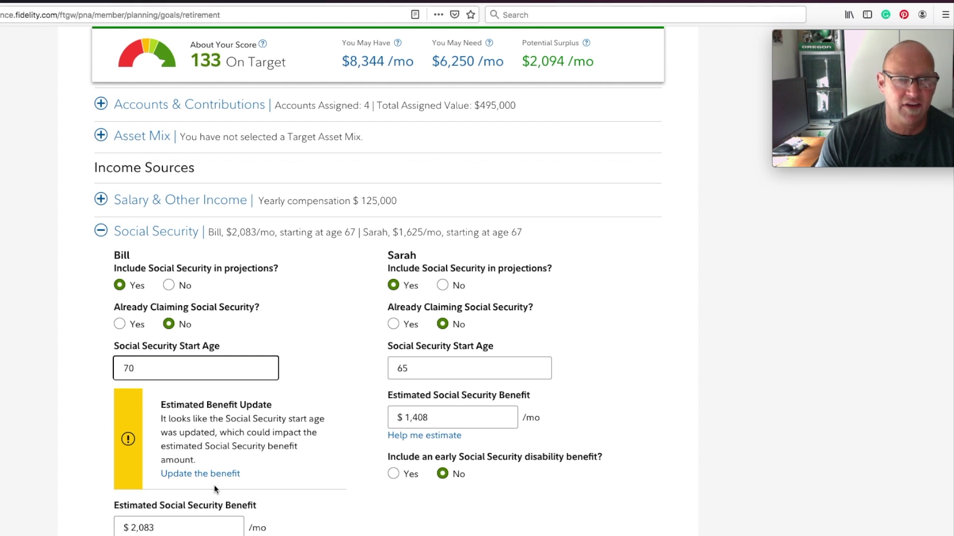
left_click(207, 474)
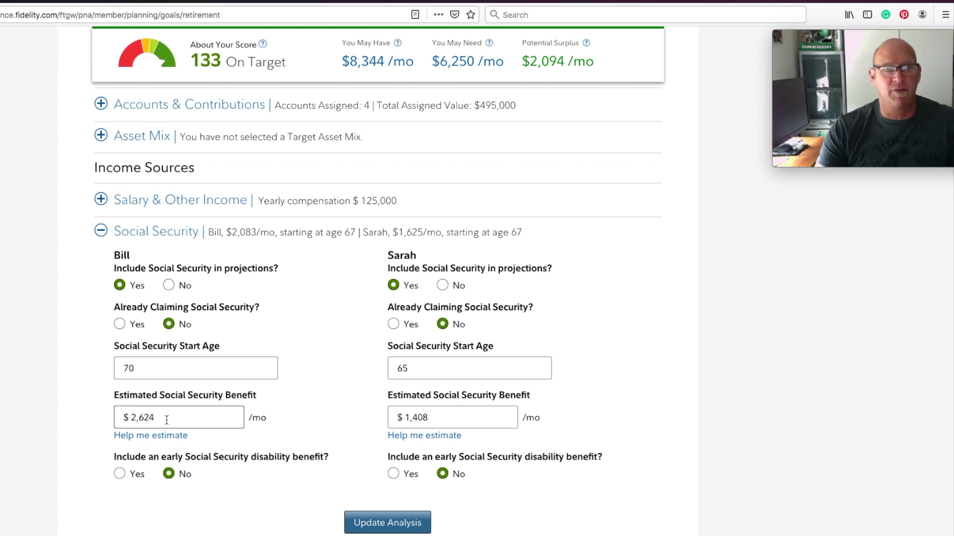
left_click(401, 523)
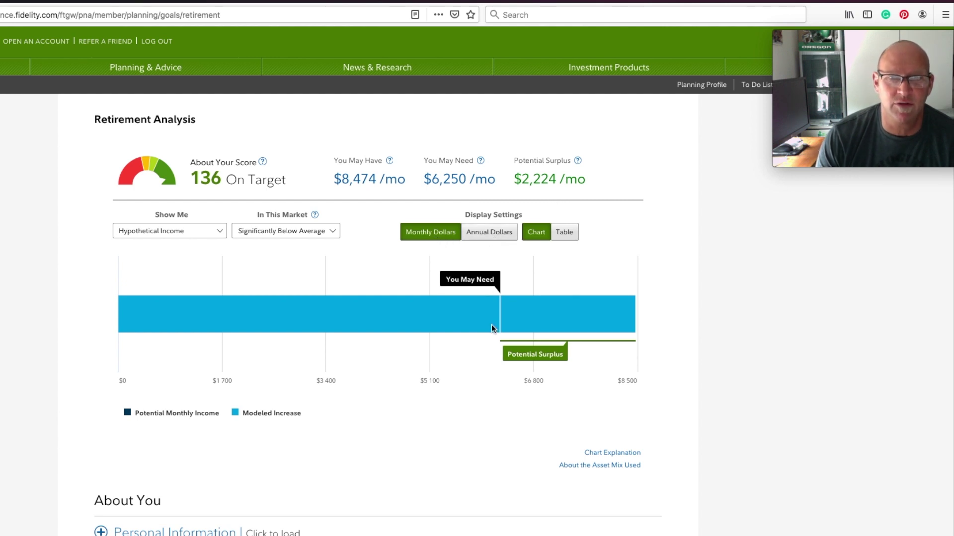
Expand Salary & Other Income and start adding another income source from the type list.
scroll(438, 383, "down", 10)
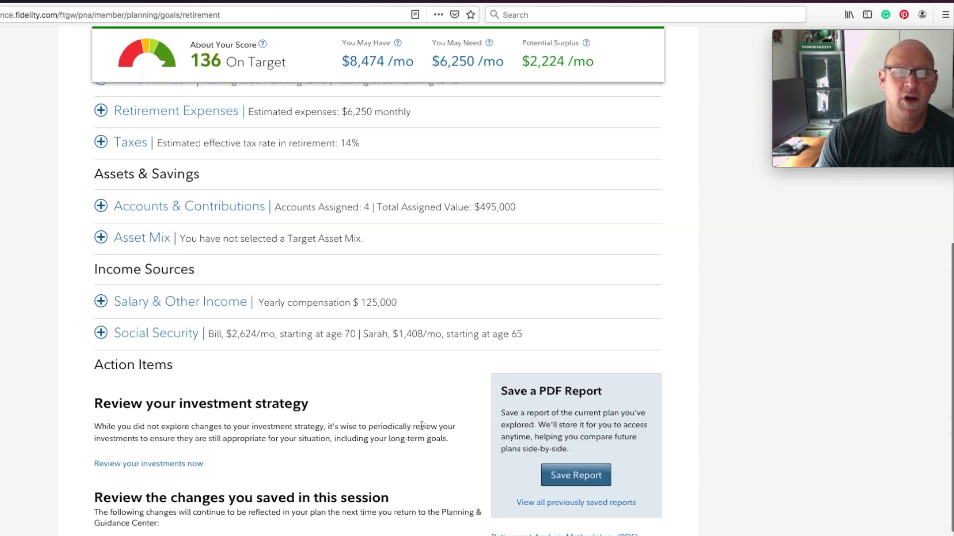
left_click(220, 304)
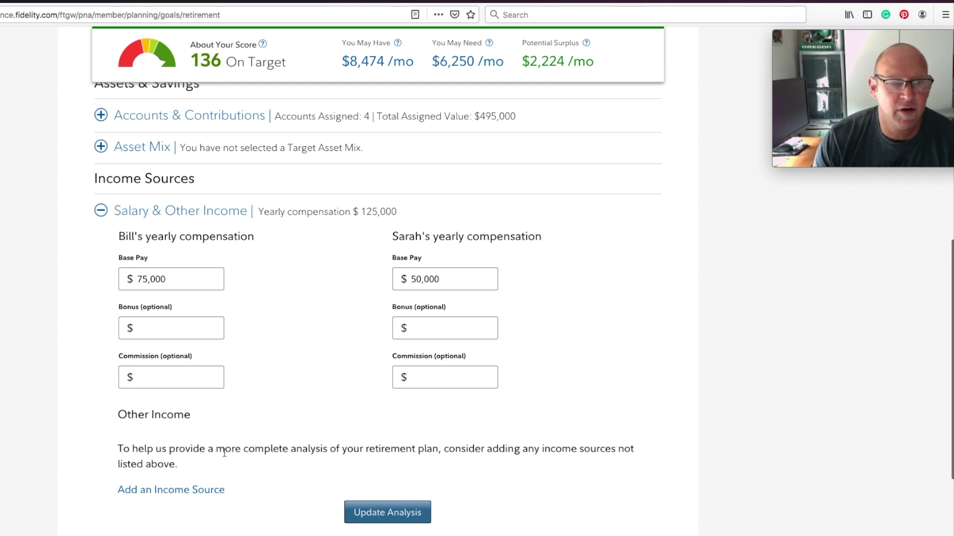
left_click(209, 490)
left_click(327, 360)
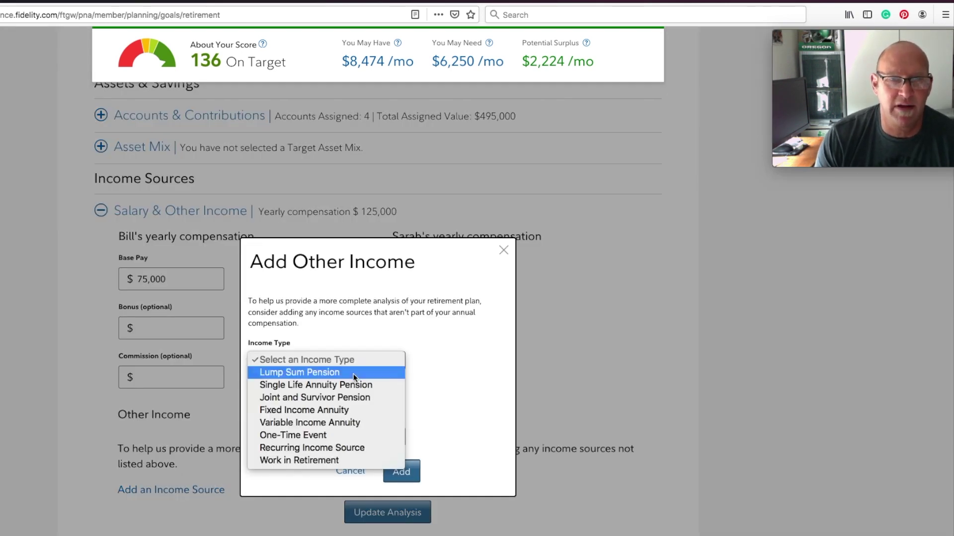
Add a Lump Sum Pension of $35,000 for the first spouse, received at age 67.
left_click(350, 372)
left_click(275, 397)
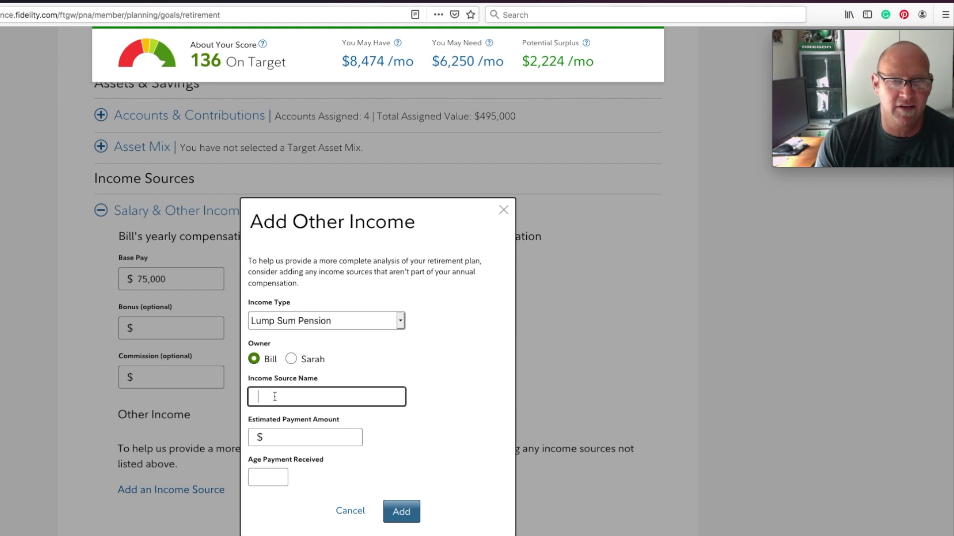
type("35000")
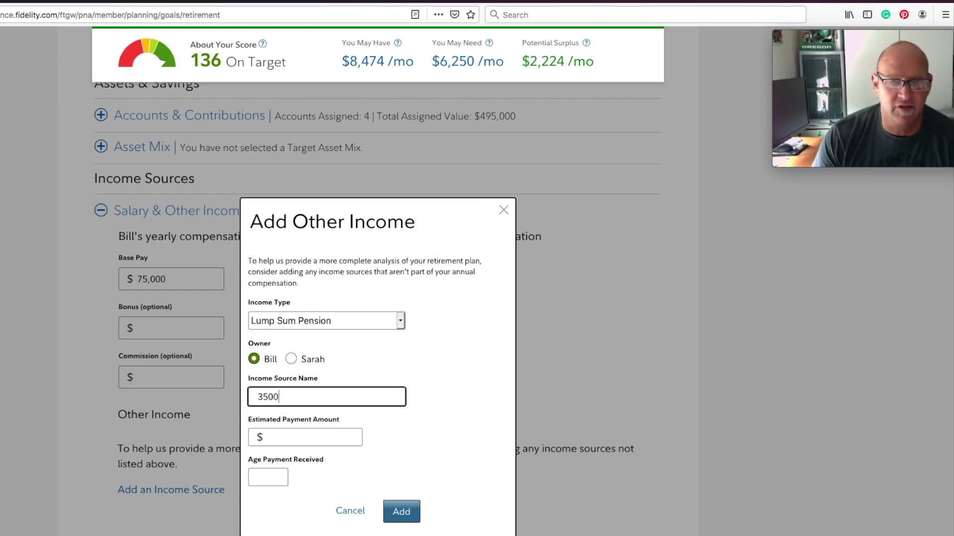
key("Tab")
left_click(266, 473)
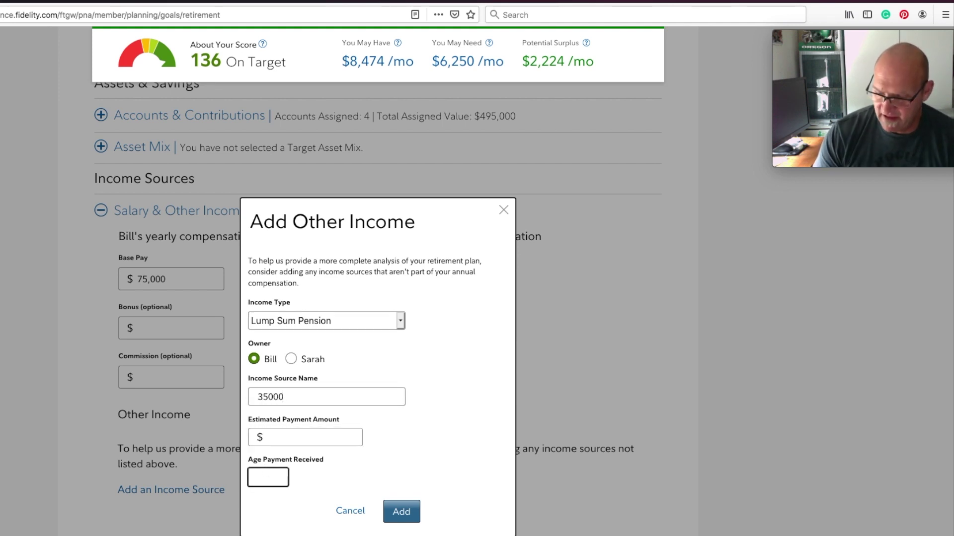
key("Return")
left_click(271, 451)
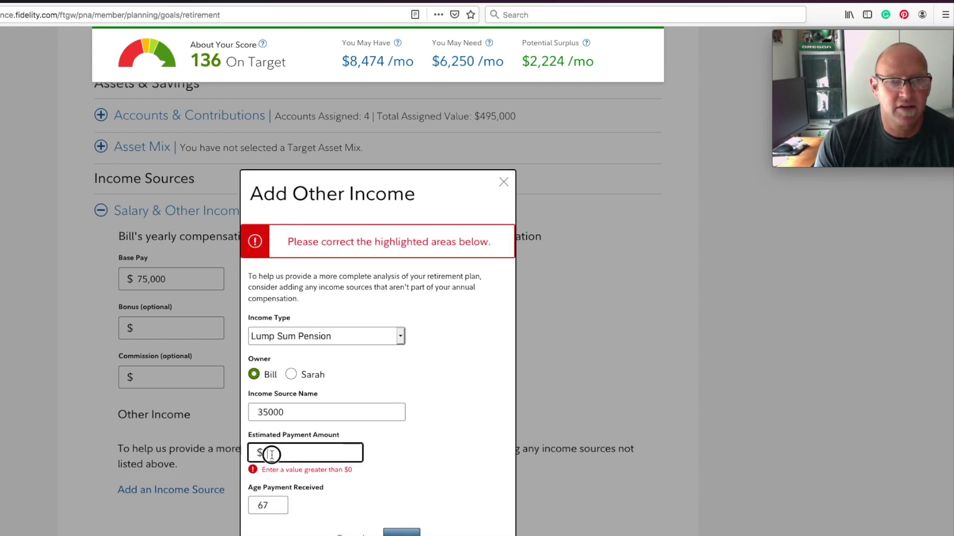
type("35,000")
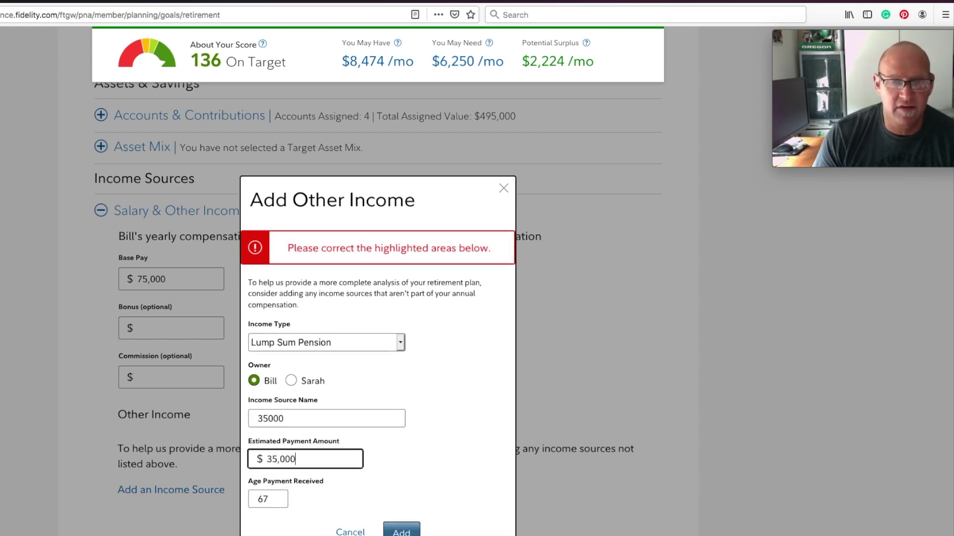
left_click(413, 533)
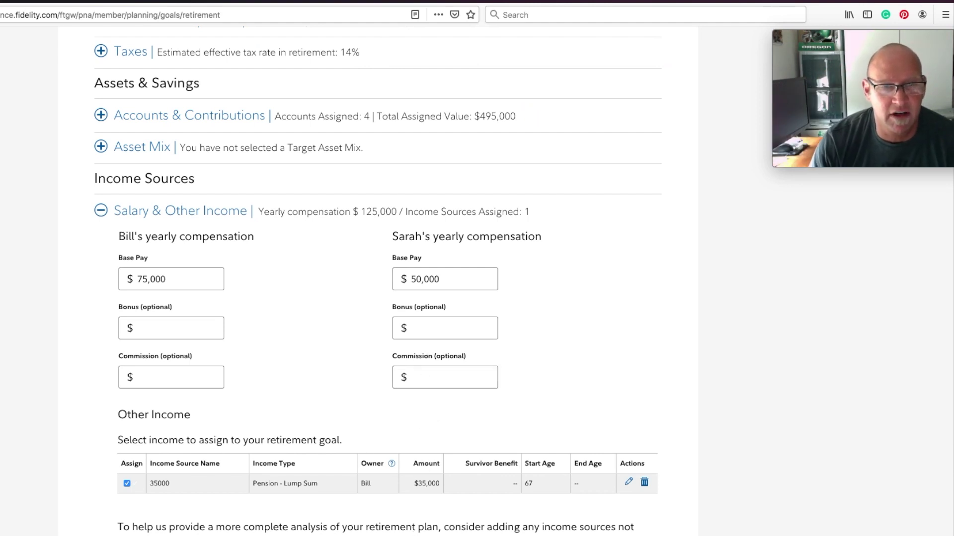
Add a recurring 'Rental' income of $300 per month from age 51, marked already started.
left_click(464, 534)
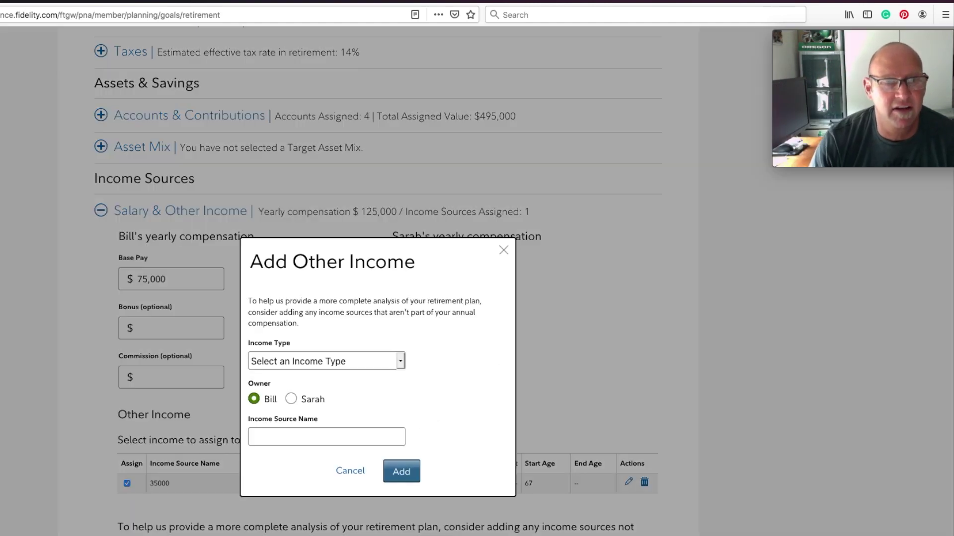
left_click(400, 362)
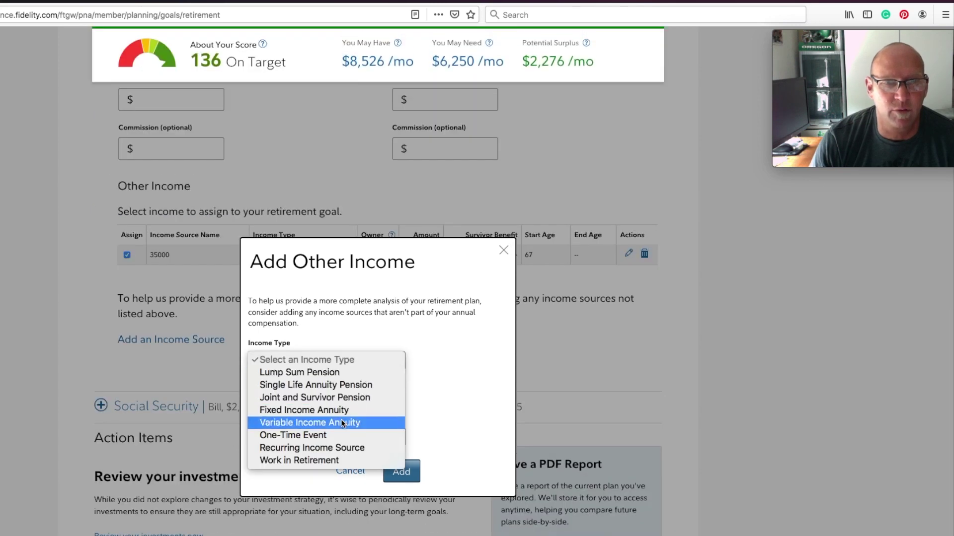
left_click(340, 449)
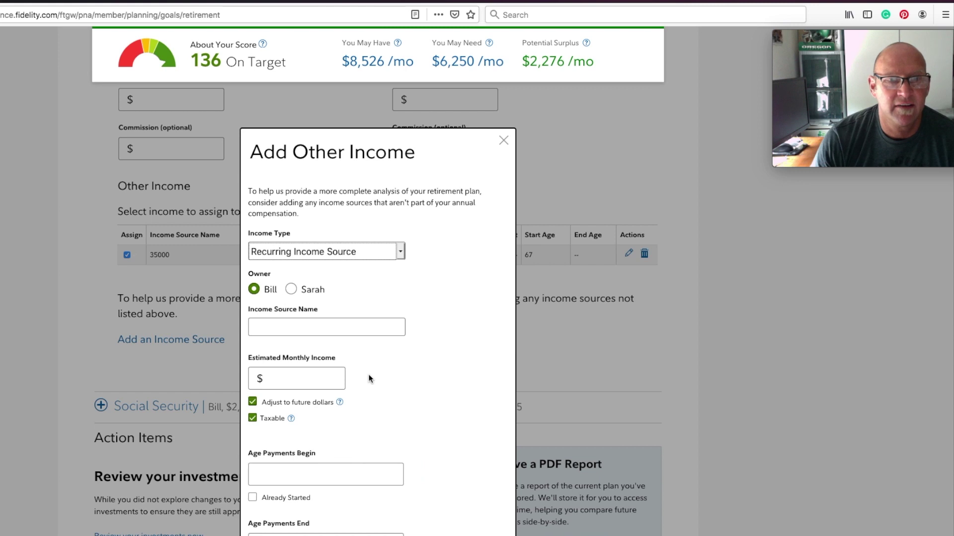
left_click(281, 325)
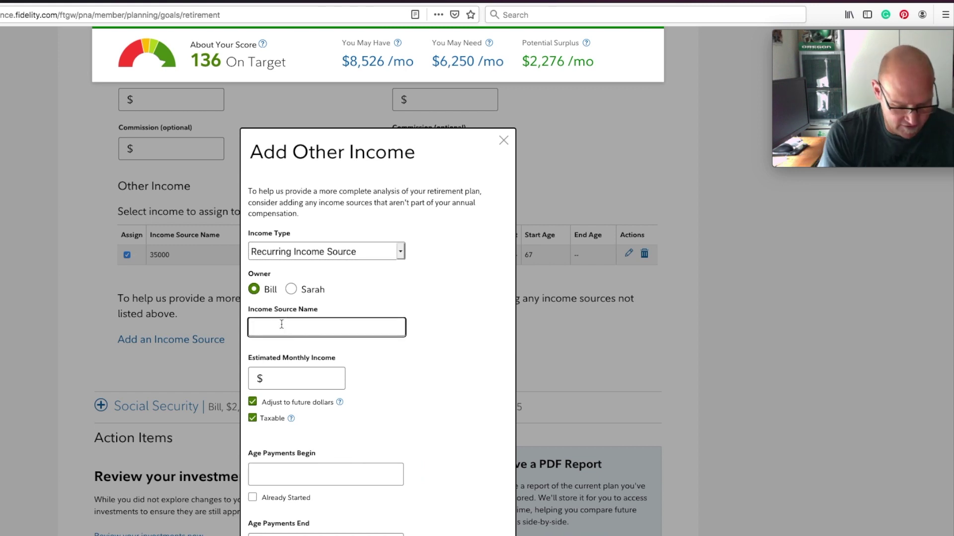
type("Rental")
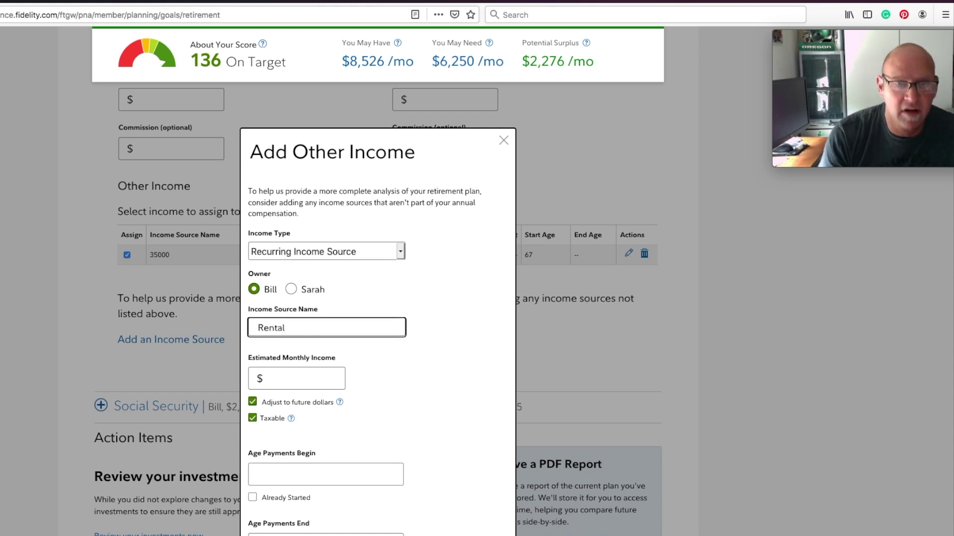
left_click(277, 378)
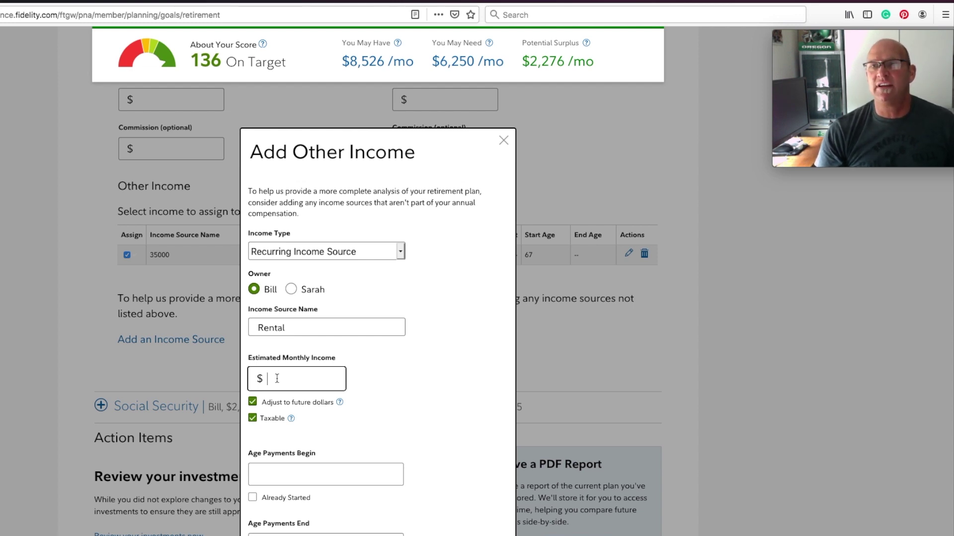
type("300")
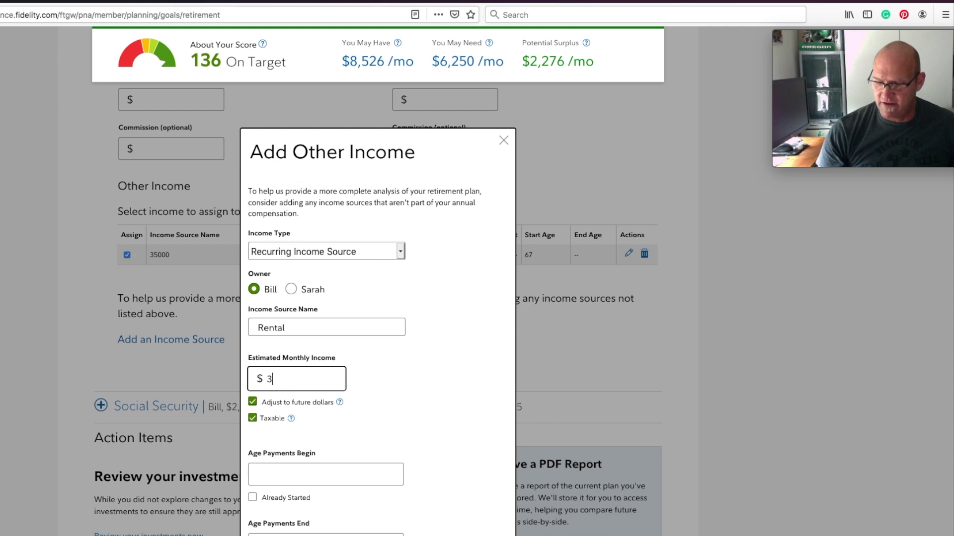
left_click(299, 484)
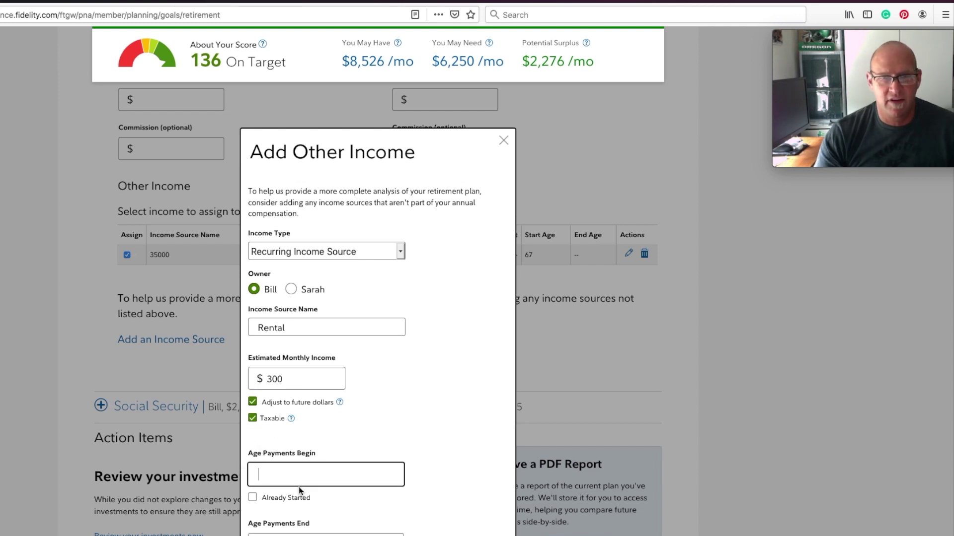
type("51")
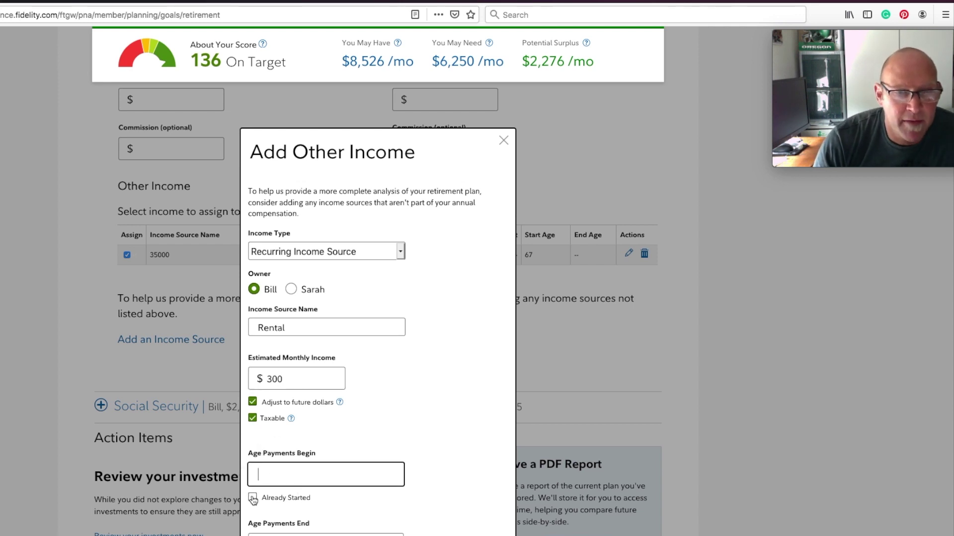
left_click(252, 497)
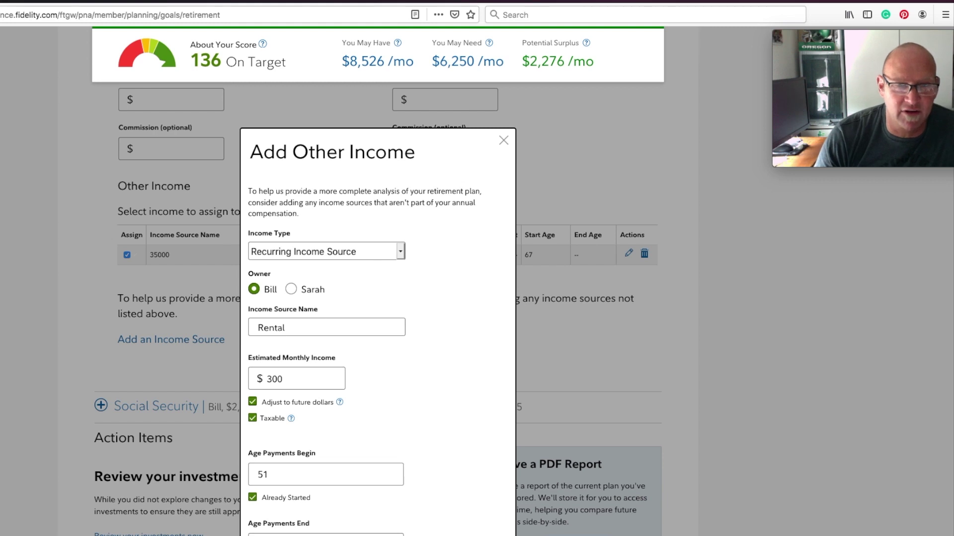
left_click(318, 535)
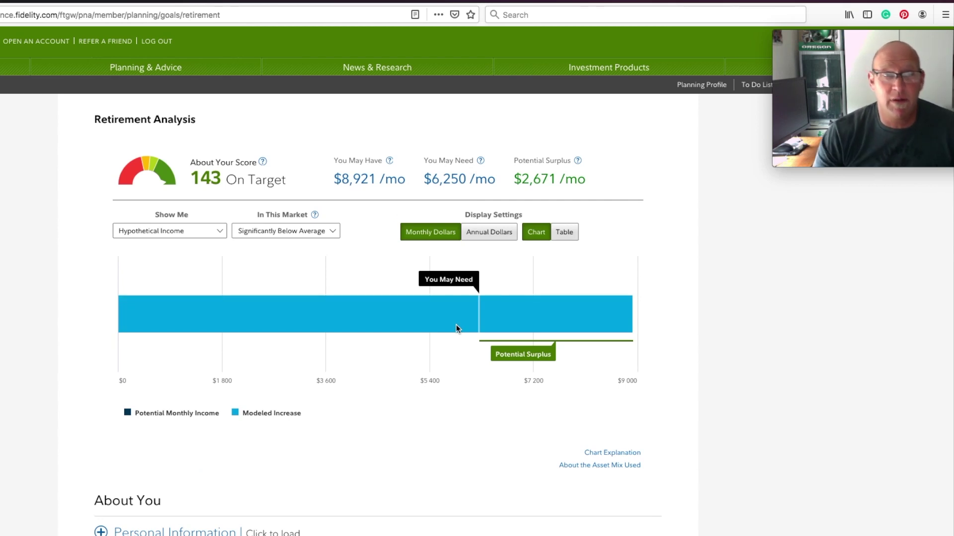
Set Show Me to Hypothetical Detailed Income.
left_click(219, 230)
left_click(207, 237)
left_click(218, 233)
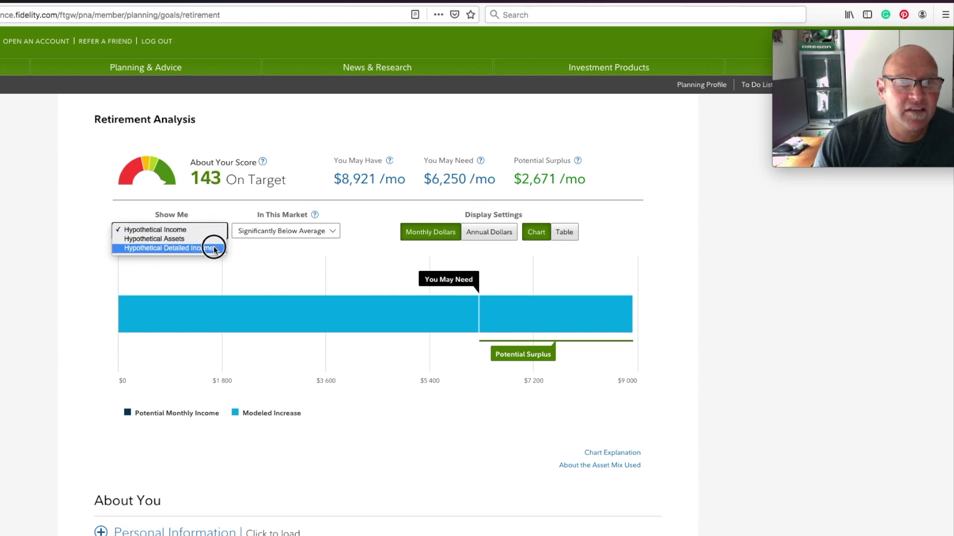
left_click(214, 248)
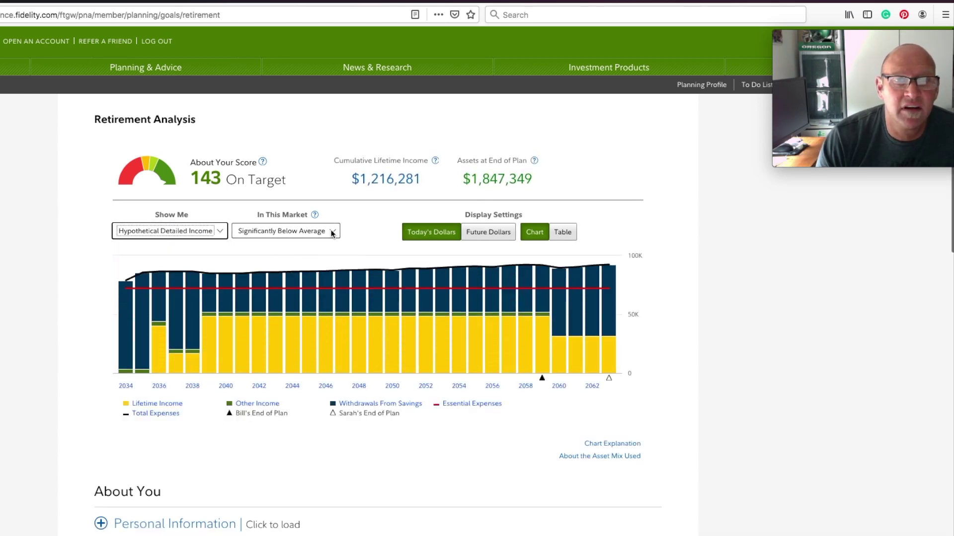
Set In This Market to Below Average, showing $4,011,563 in assets at plan end.
left_click(331, 233)
left_click(330, 230)
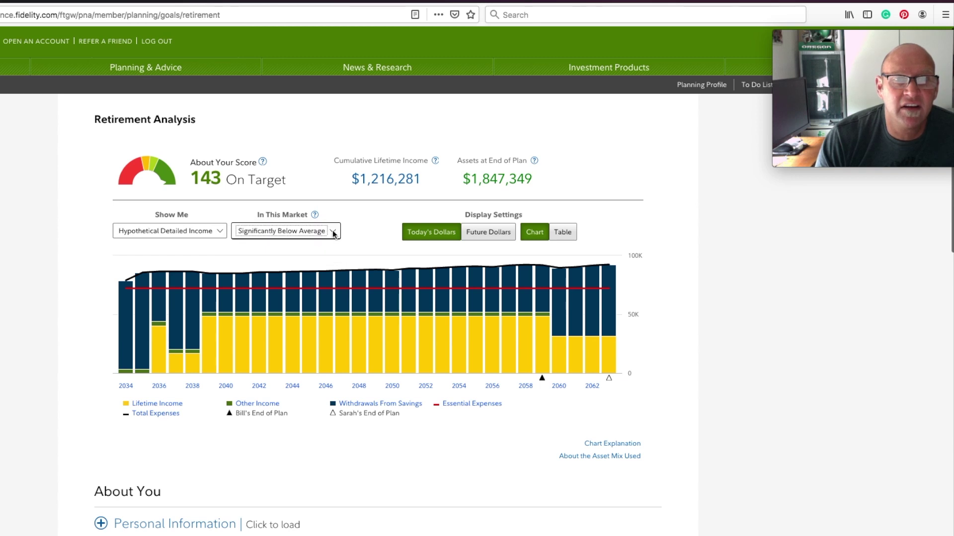
left_click(333, 233)
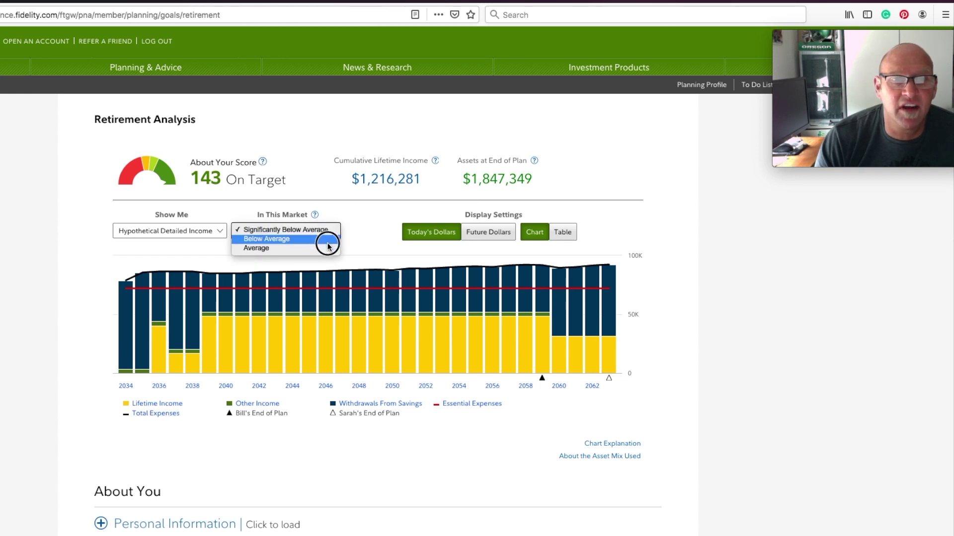
left_click(326, 239)
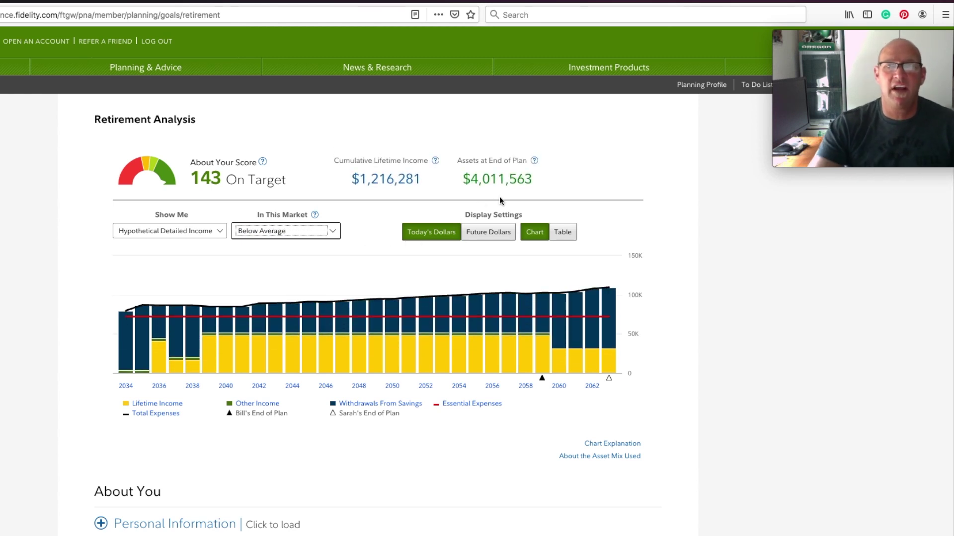
scroll(499, 201, "down", 1)
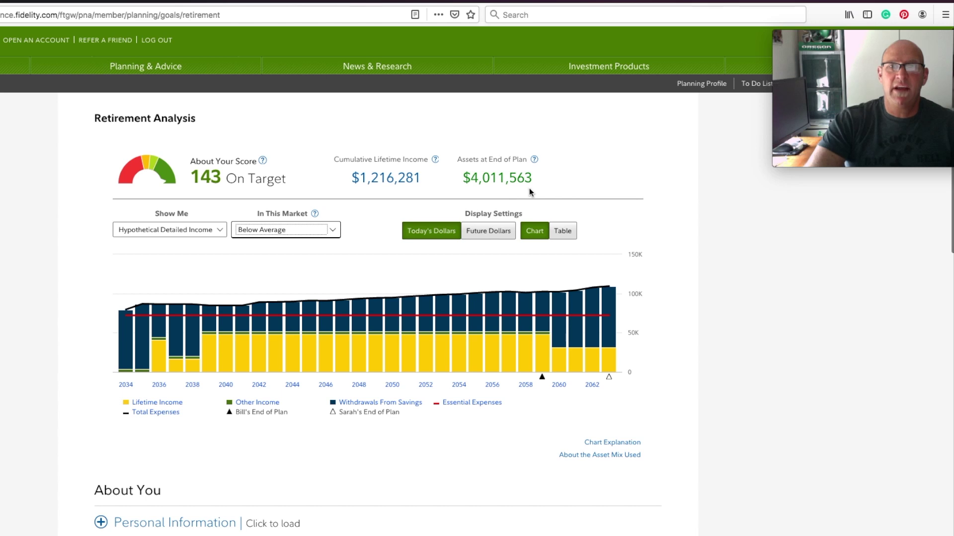
scroll(539, 187, "up", 1)
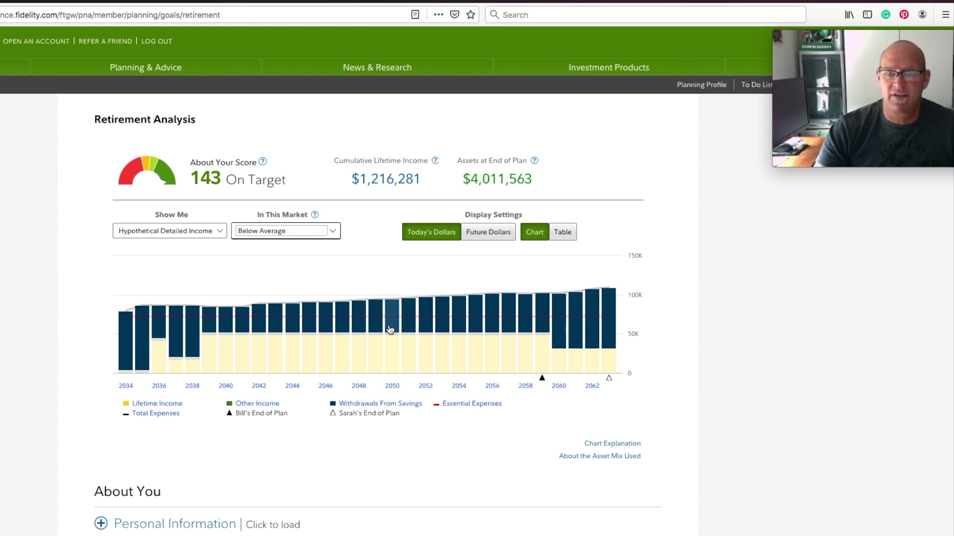
left_click(600, 456)
Switch the target asset mix to Moderate and rerun the analysis, scoring 145.
scroll(559, 464, "down", 5)
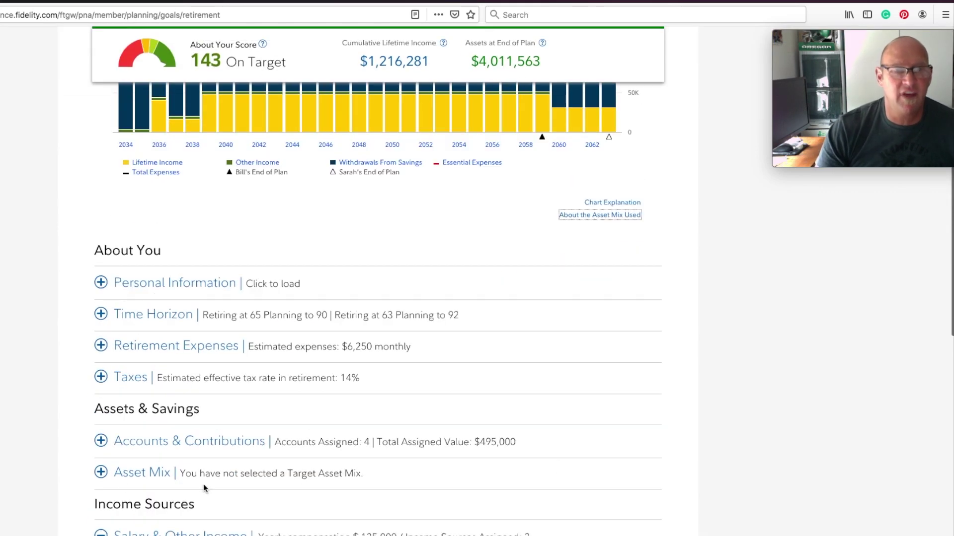
left_click(146, 473)
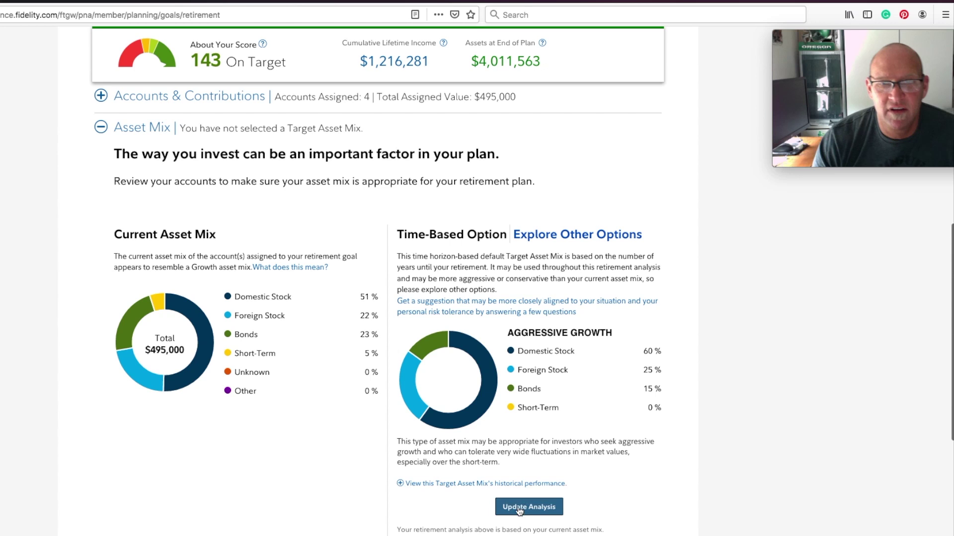
left_click(557, 240)
left_click(509, 300)
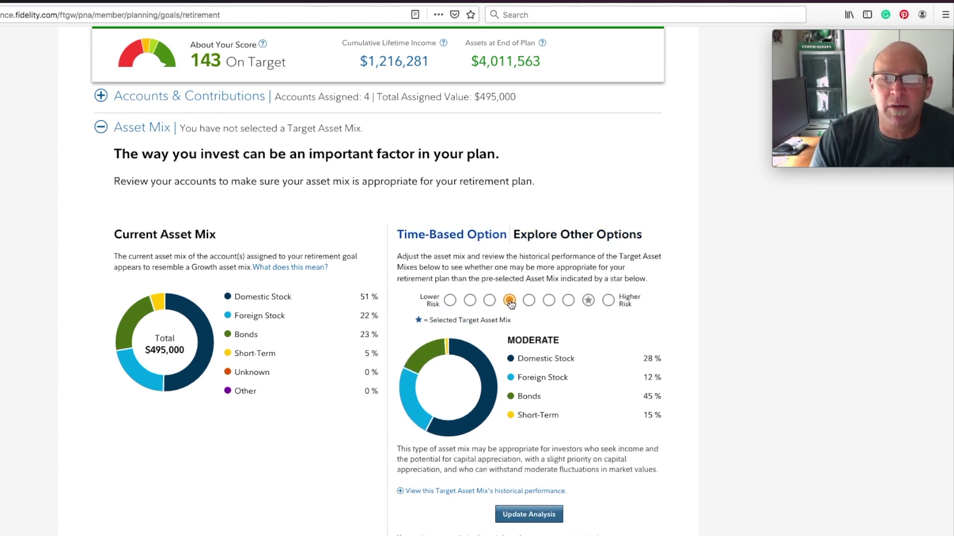
left_click(532, 516)
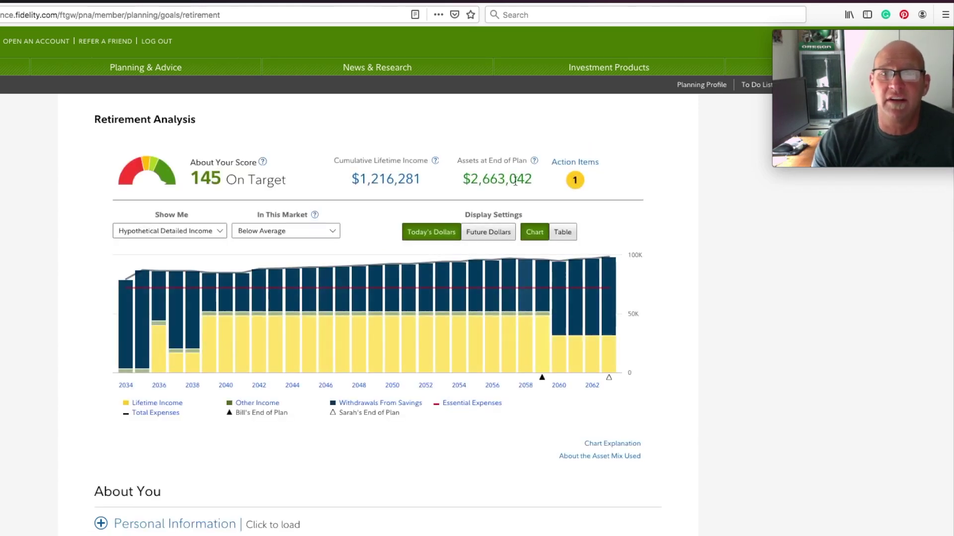
scroll(490, 192, "down", 3)
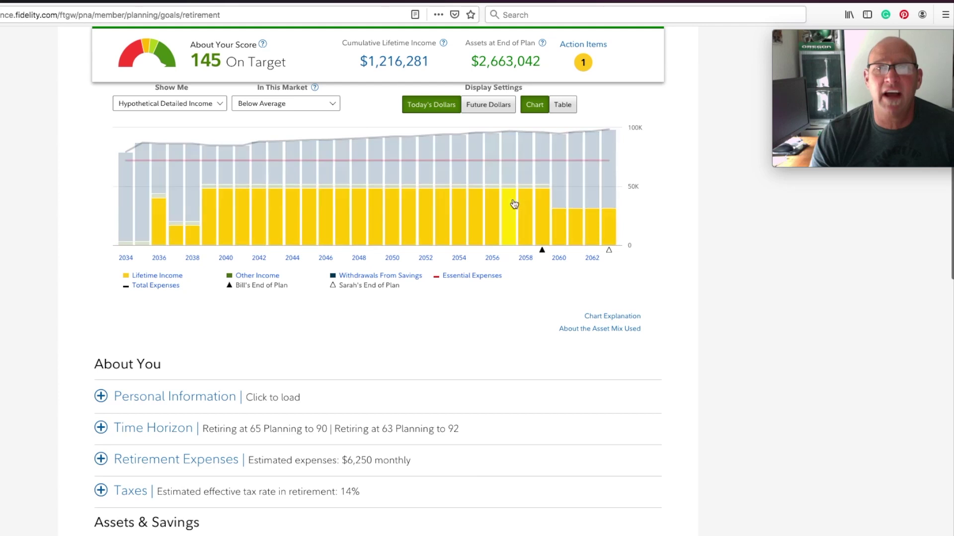
Try the Average market, then settle on Significantly Below Average, leaving $1,658,987.
scroll(513, 202, "up", 3)
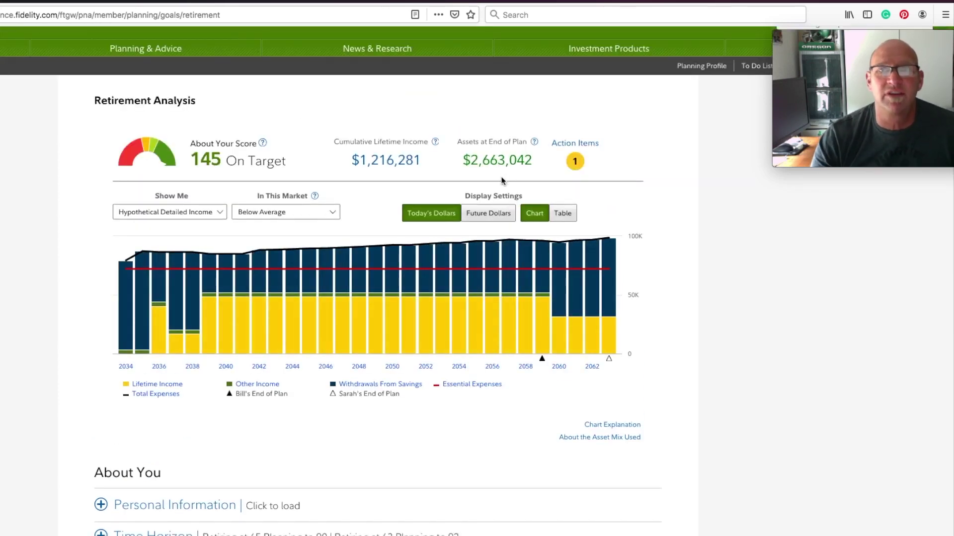
scroll(304, 233, "up", 1)
left_click(304, 237)
left_click(305, 237)
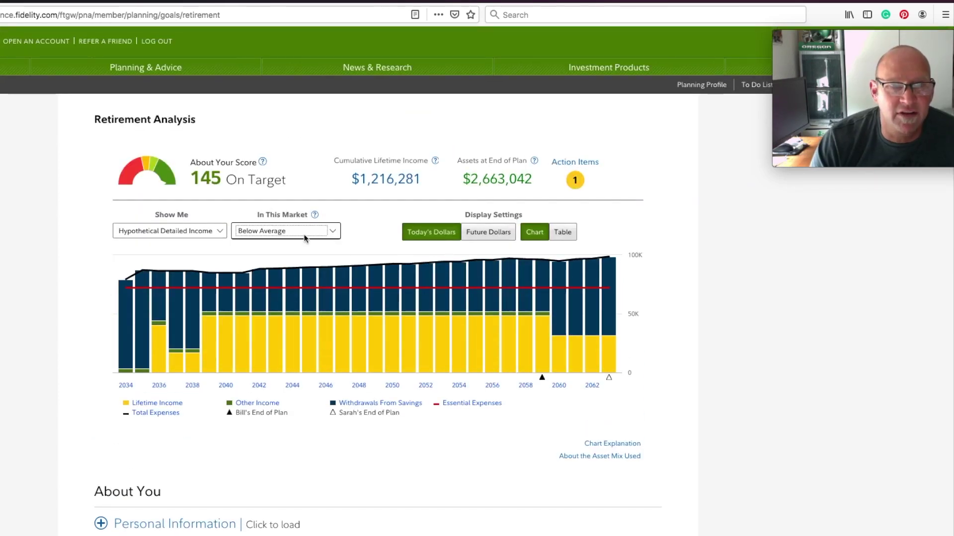
left_click(325, 233)
left_click(327, 239)
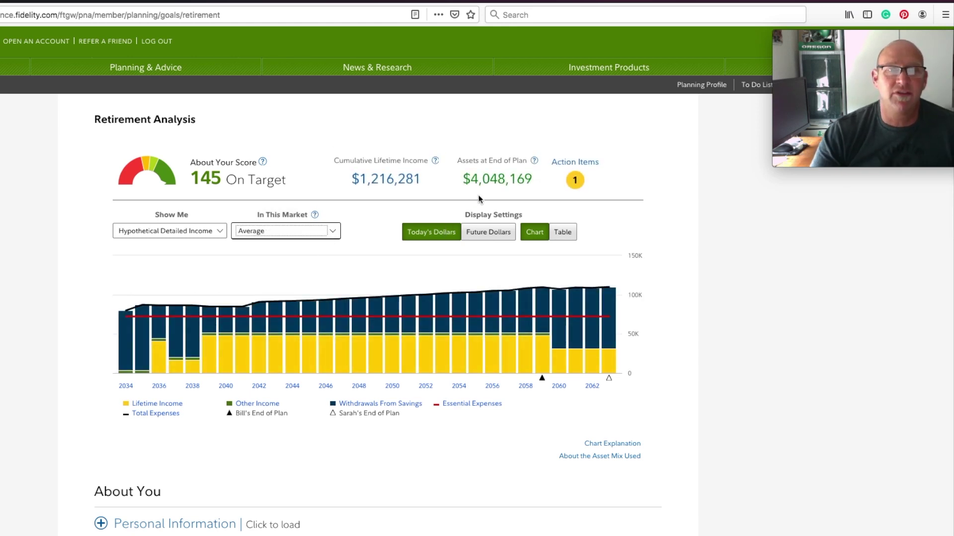
left_click(331, 230)
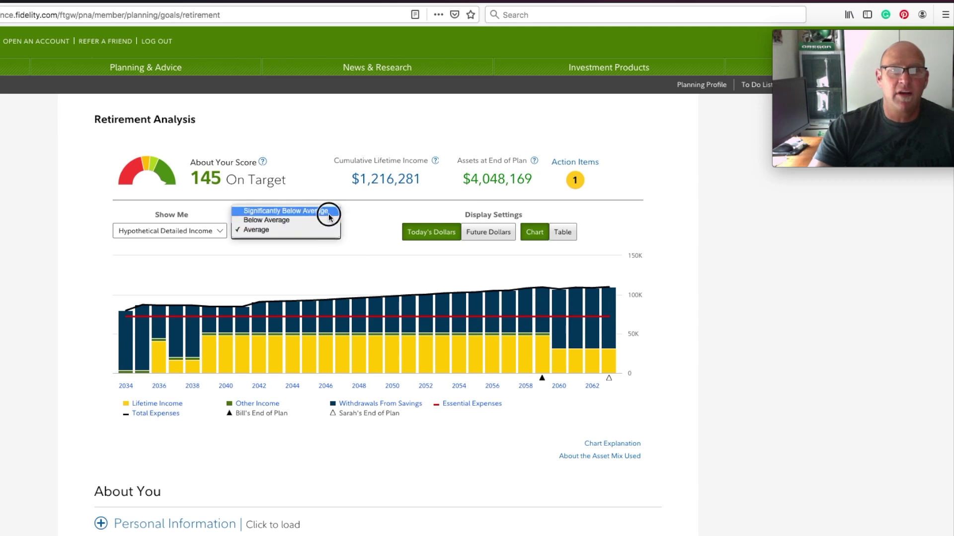
left_click(329, 215)
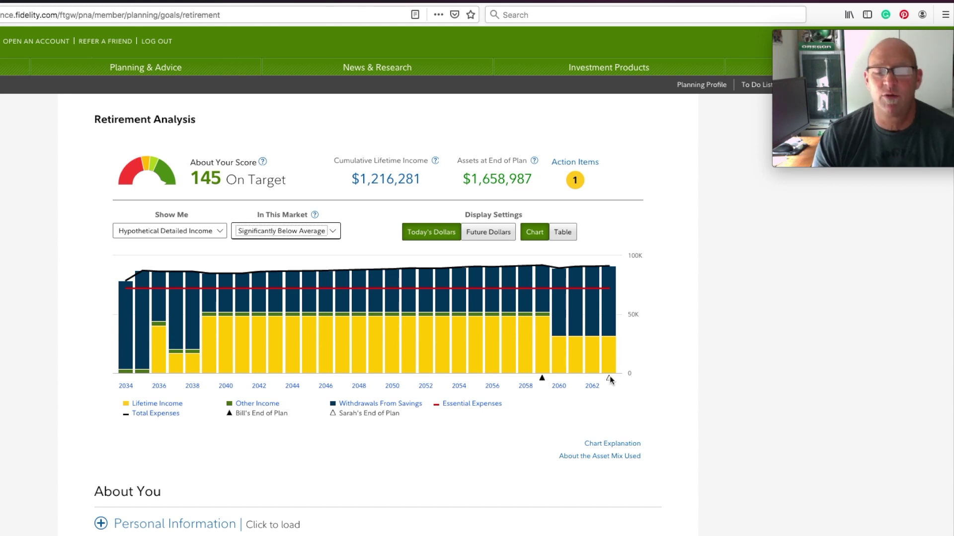
scroll(608, 406, "down", 3)
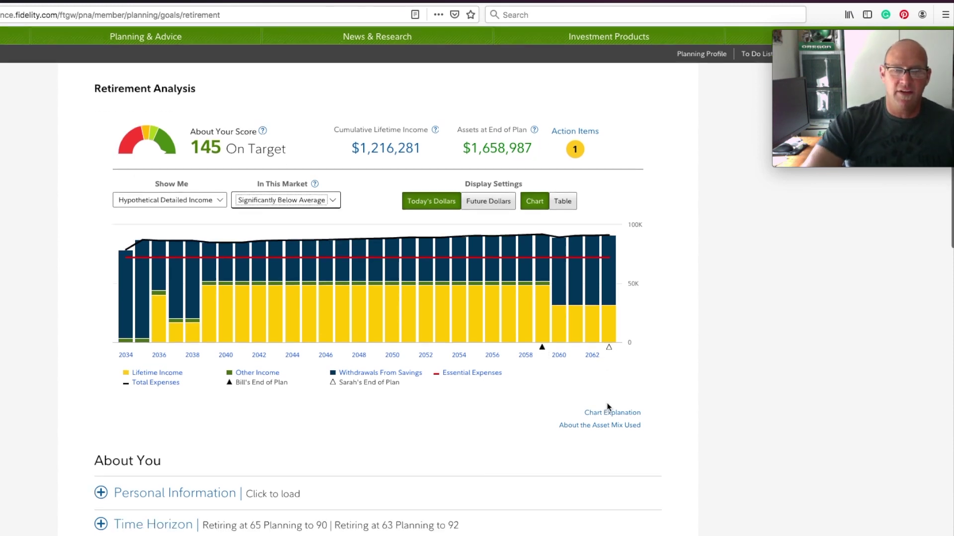
Change the expected retirement ages from 65 to 60 and 63 to 58, then rerun.
scroll(608, 406, "down", 2)
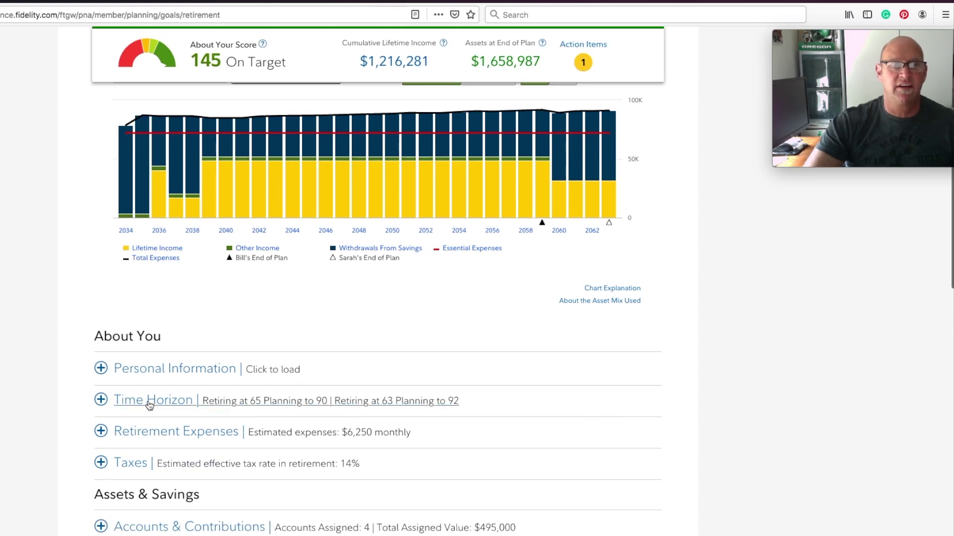
left_click(151, 403)
scroll(190, 396, "down", 3)
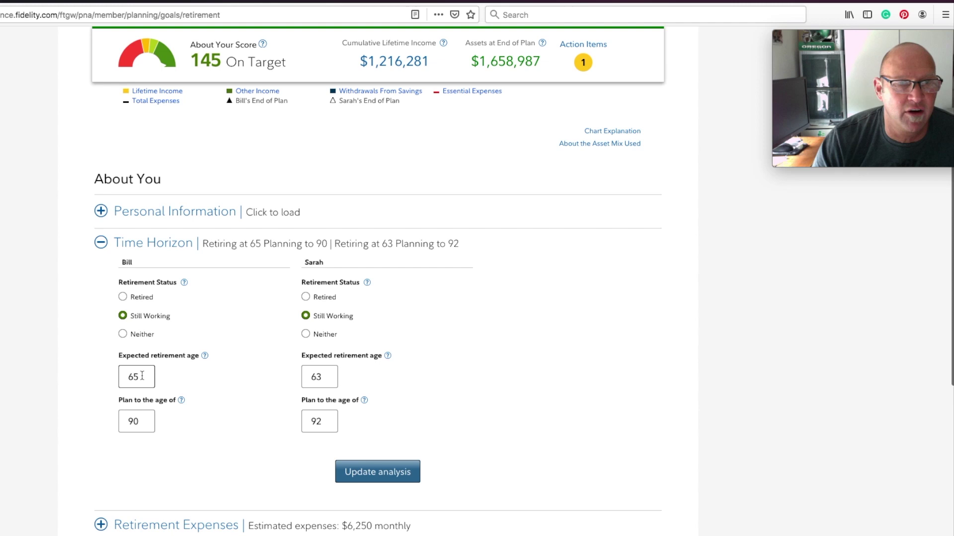
left_click_drag(141, 376, 117, 376)
type("60")
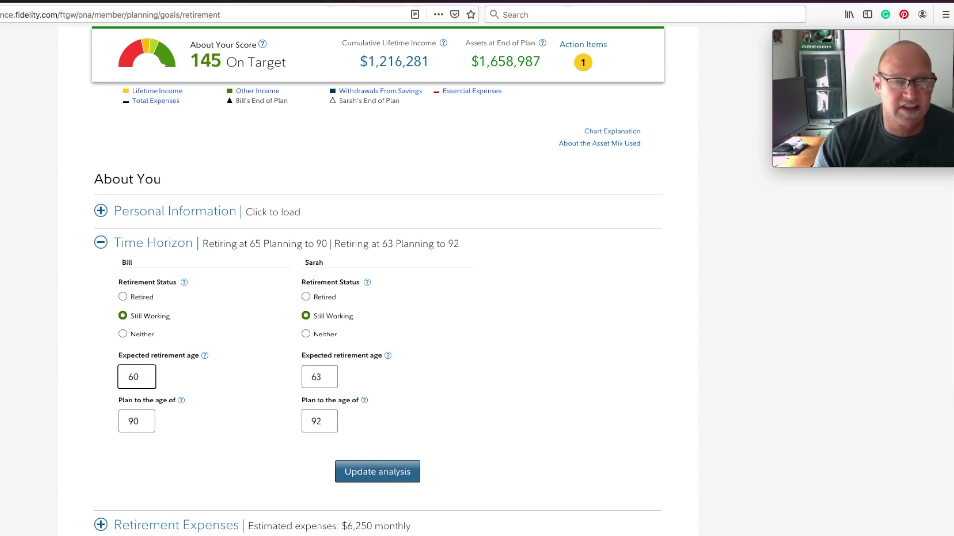
left_click(314, 378)
left_click_drag(314, 377, 306, 376)
type("58")
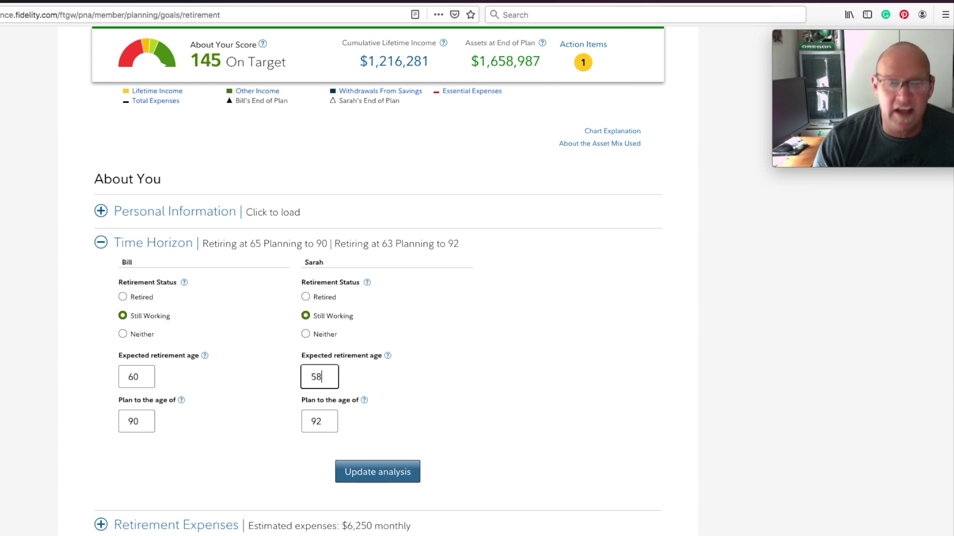
left_click(384, 478)
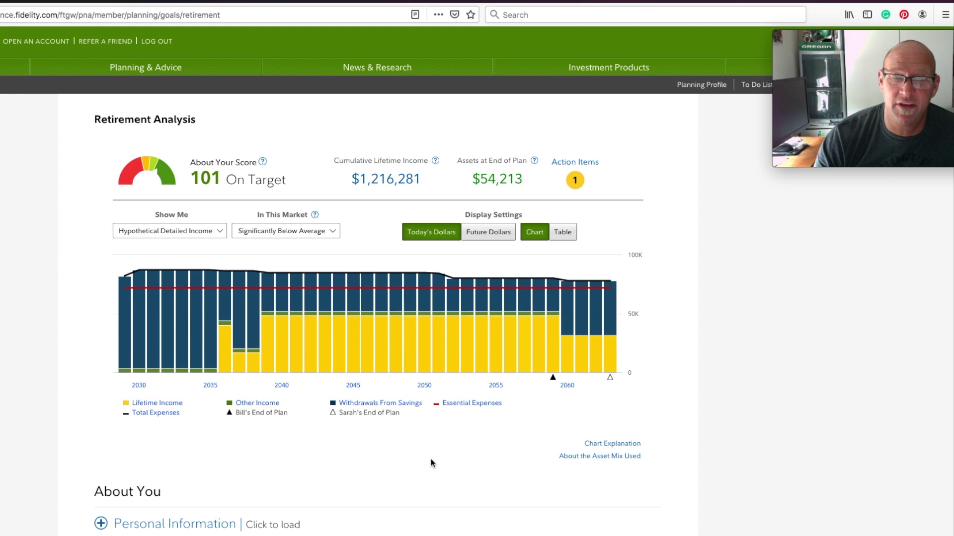
scroll(434, 462, "down", 8)
Change the target asset mix to Growth with Income, the sixth risk level; the score stays 101.
scroll(438, 468, "down", 5)
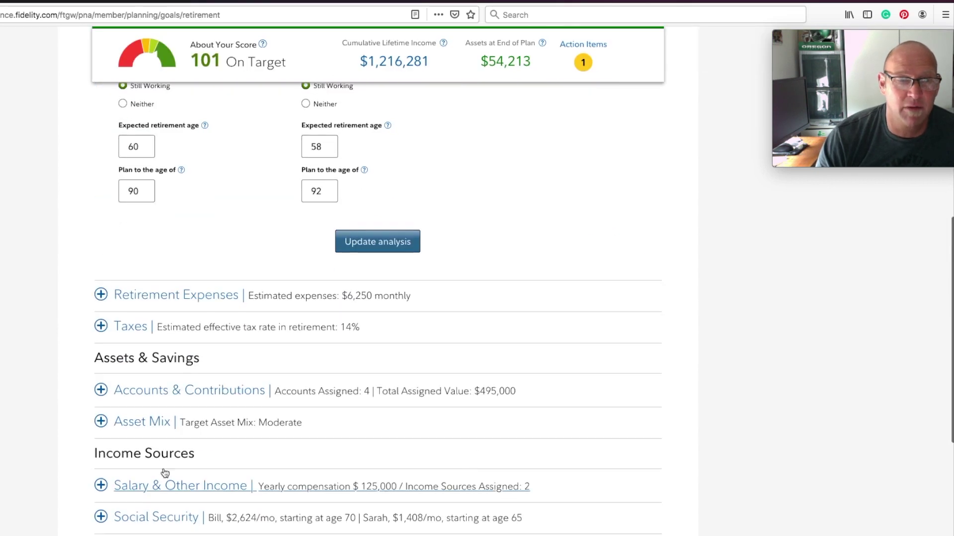
left_click(140, 423)
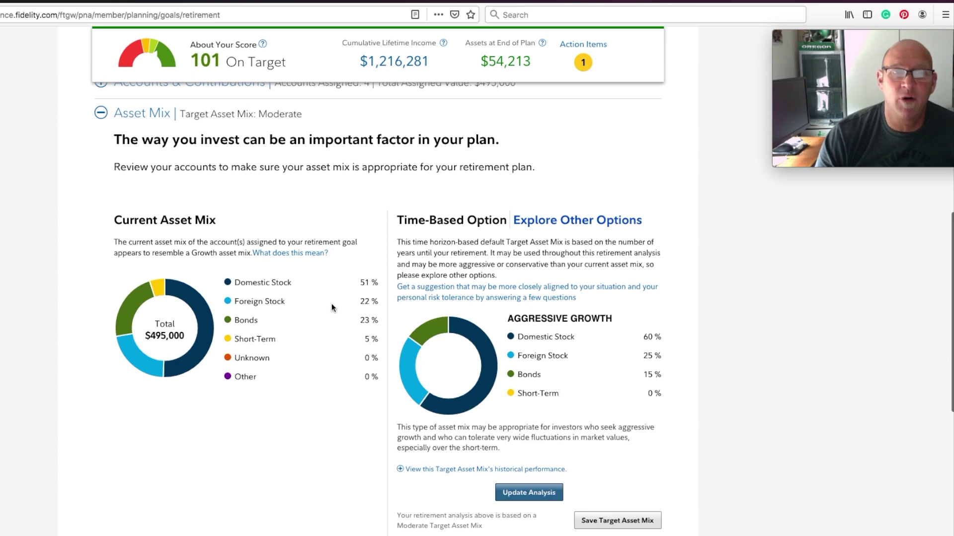
scroll(329, 329, "up", 12)
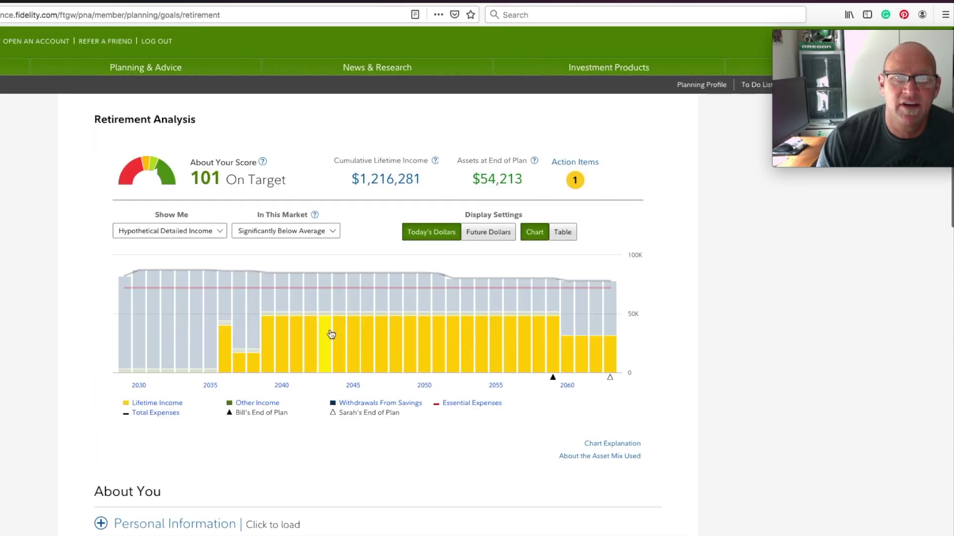
scroll(331, 334, "down", 10)
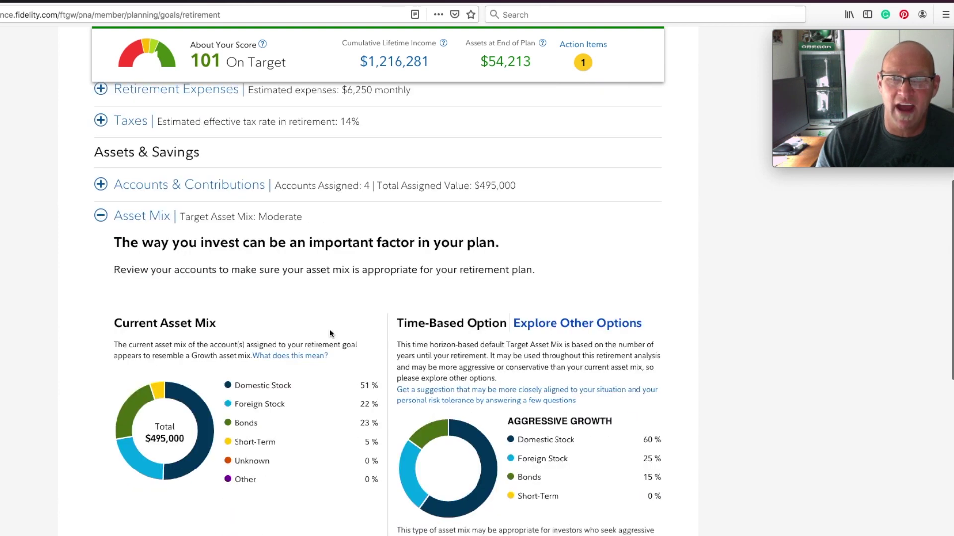
left_click(579, 327)
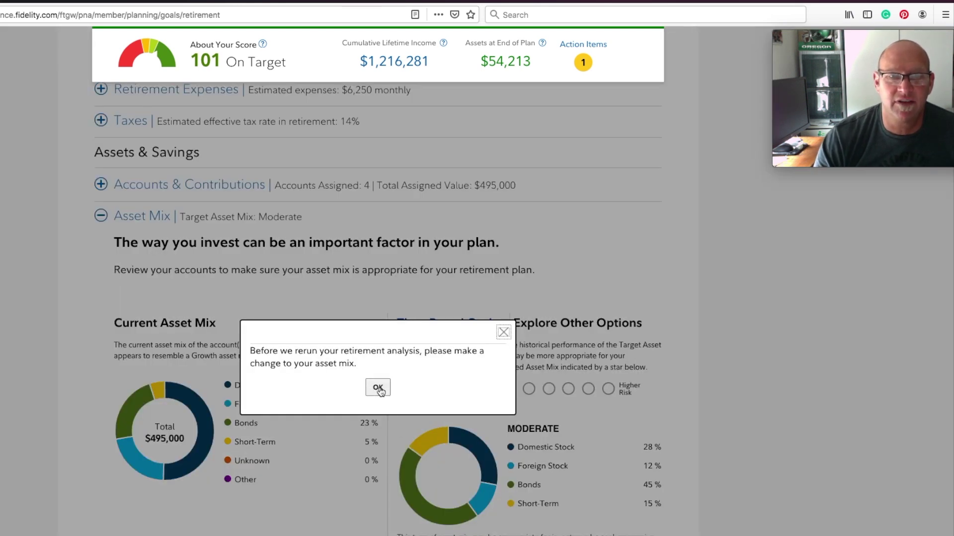
left_click(379, 389)
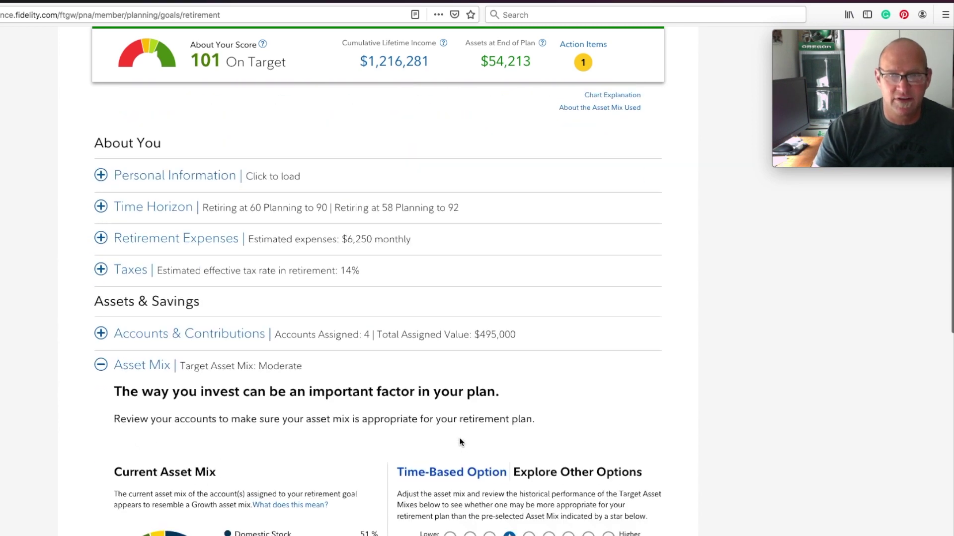
scroll(459, 442, "down", 3)
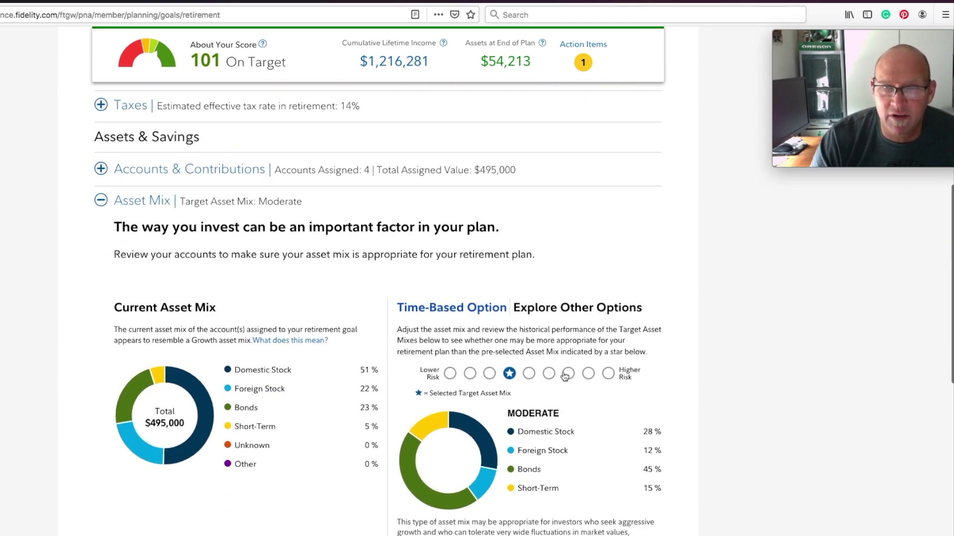
left_click(548, 374)
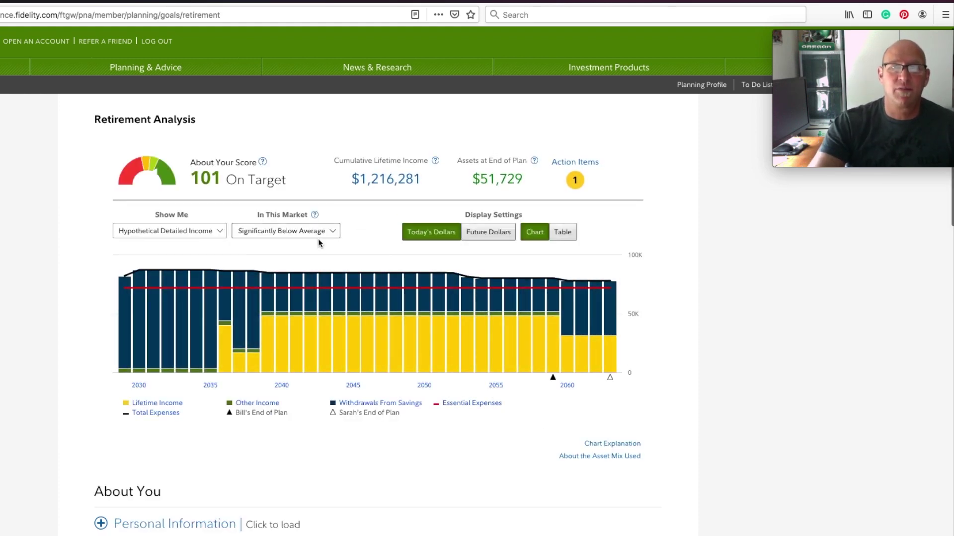
left_click(318, 235)
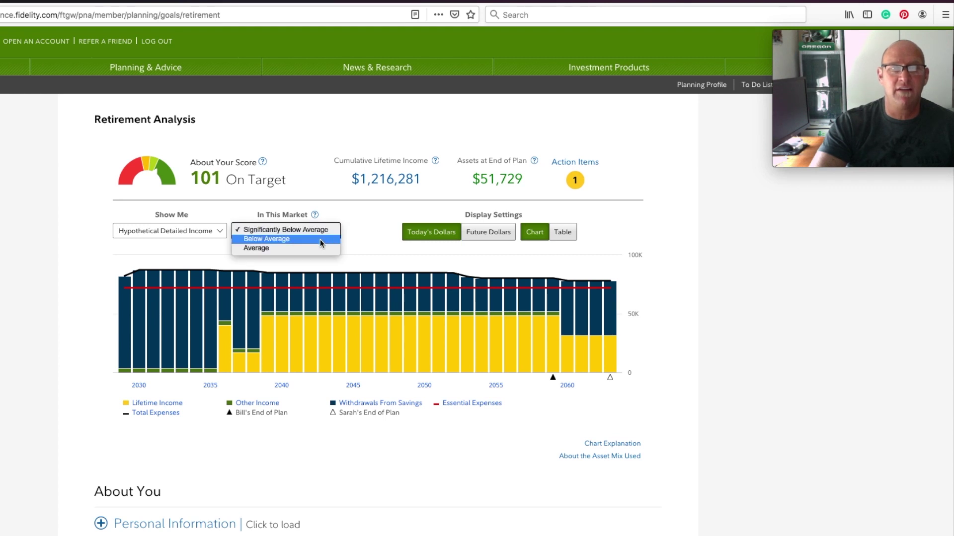
left_click(317, 247)
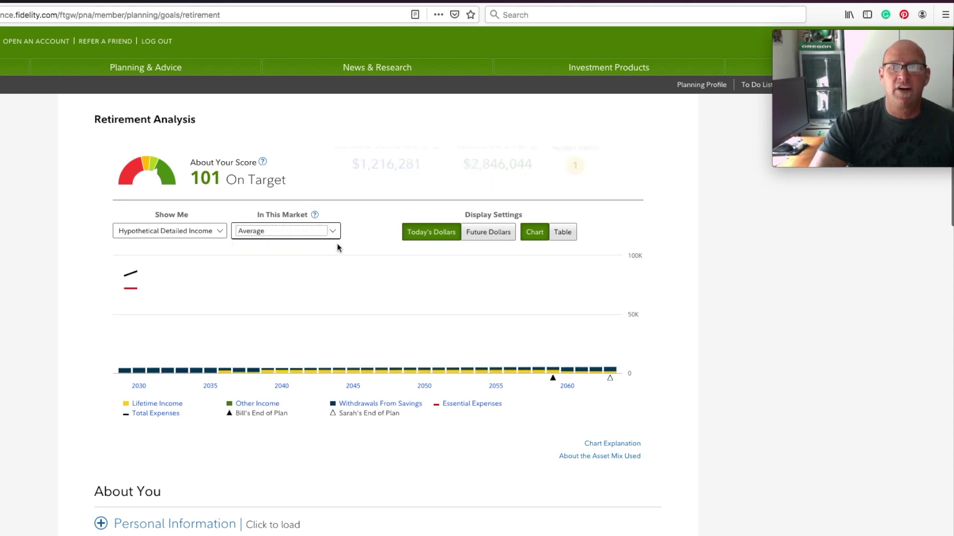
left_click(322, 232)
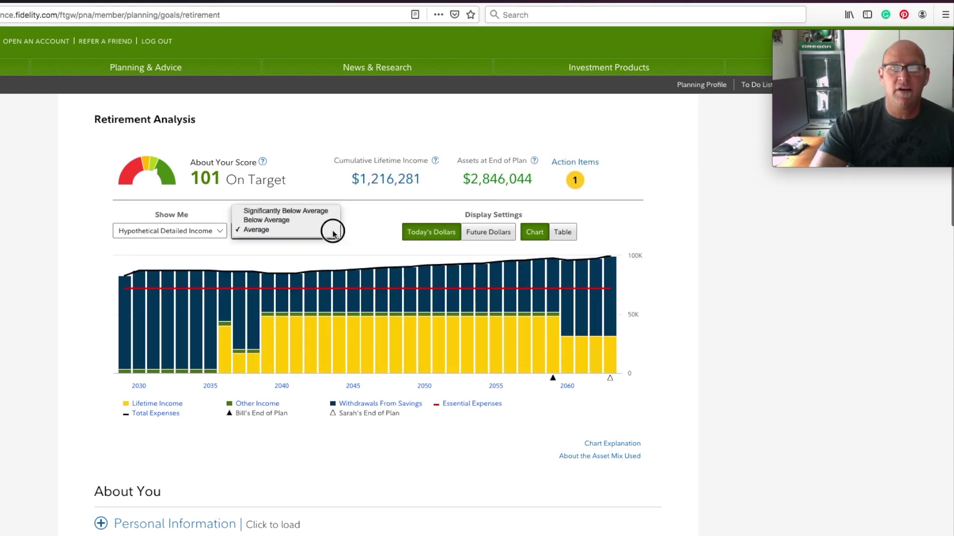
left_click(320, 231)
left_click(324, 230)
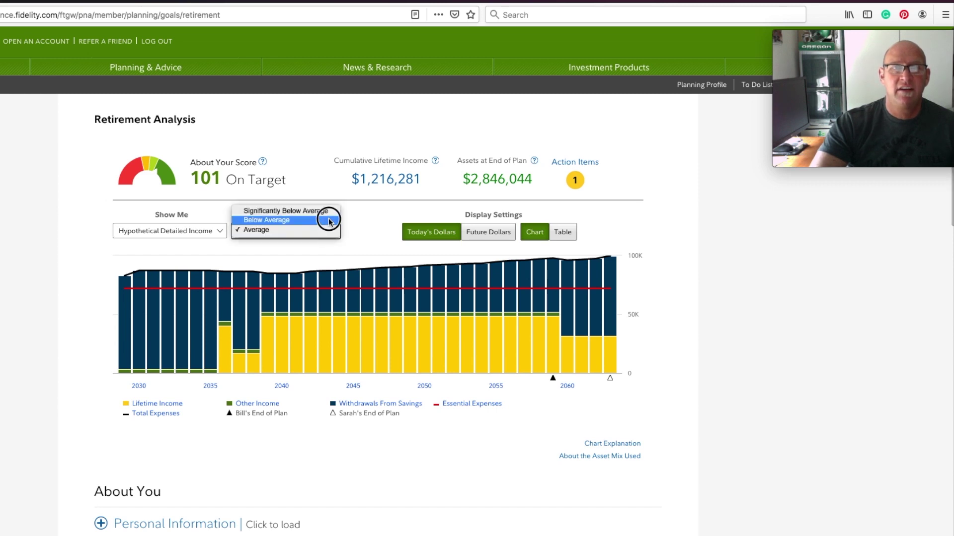
left_click(331, 226)
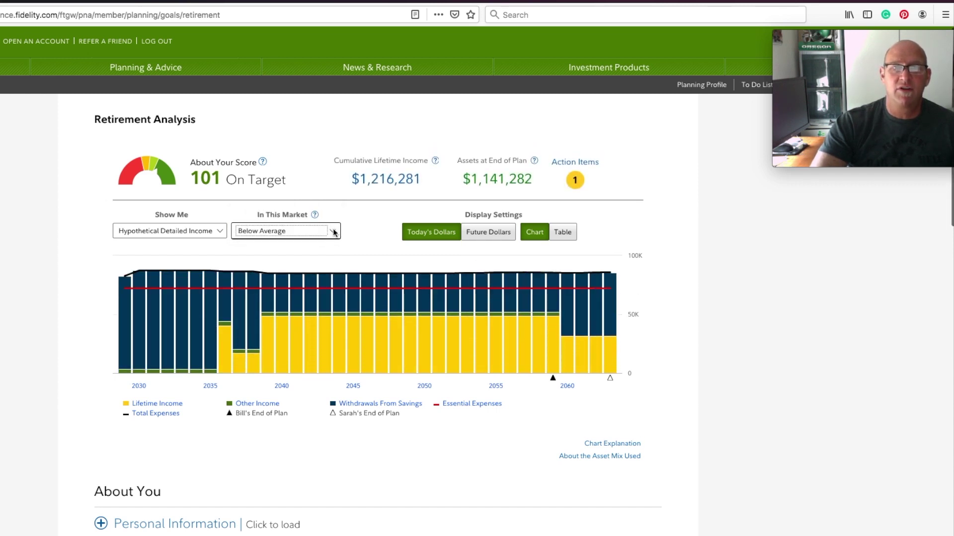
left_click(336, 231)
left_click(335, 231)
left_click(331, 230)
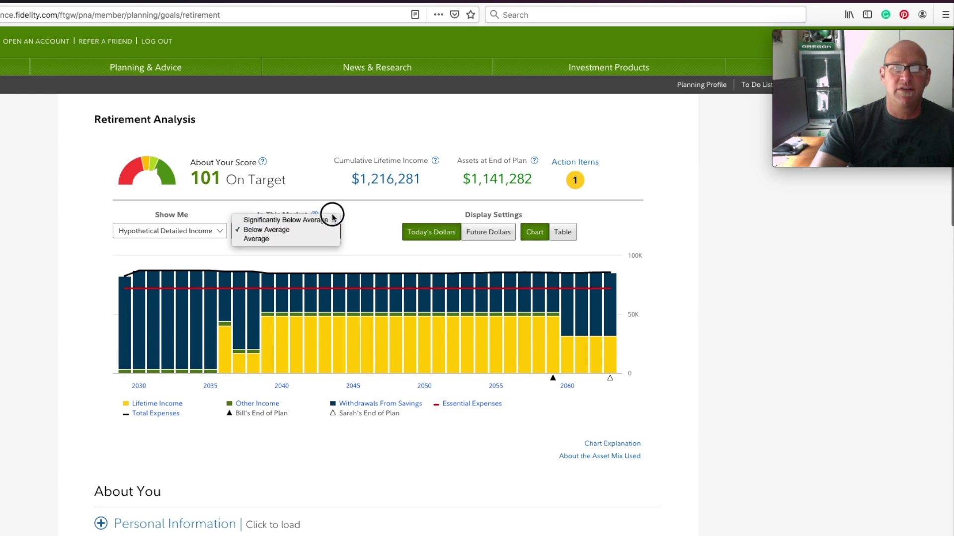
left_click(334, 221)
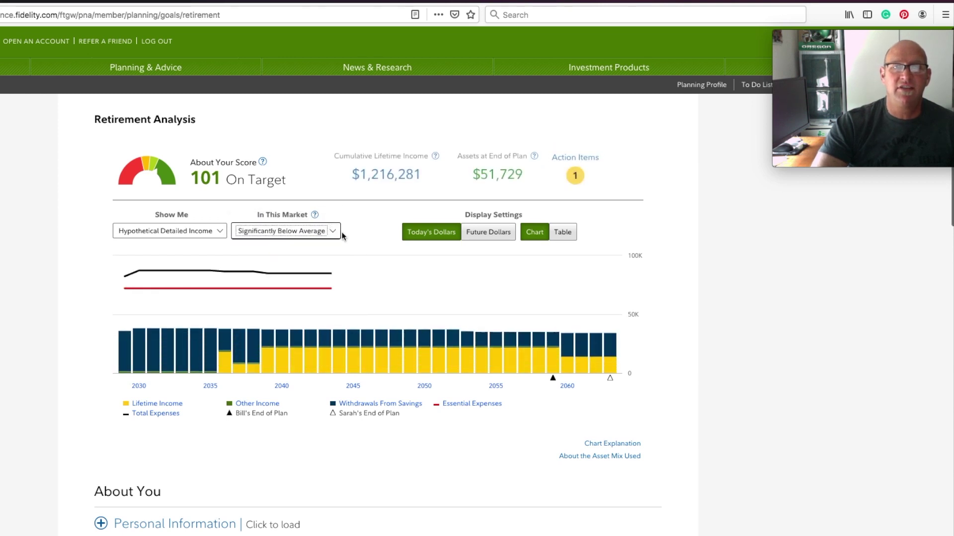